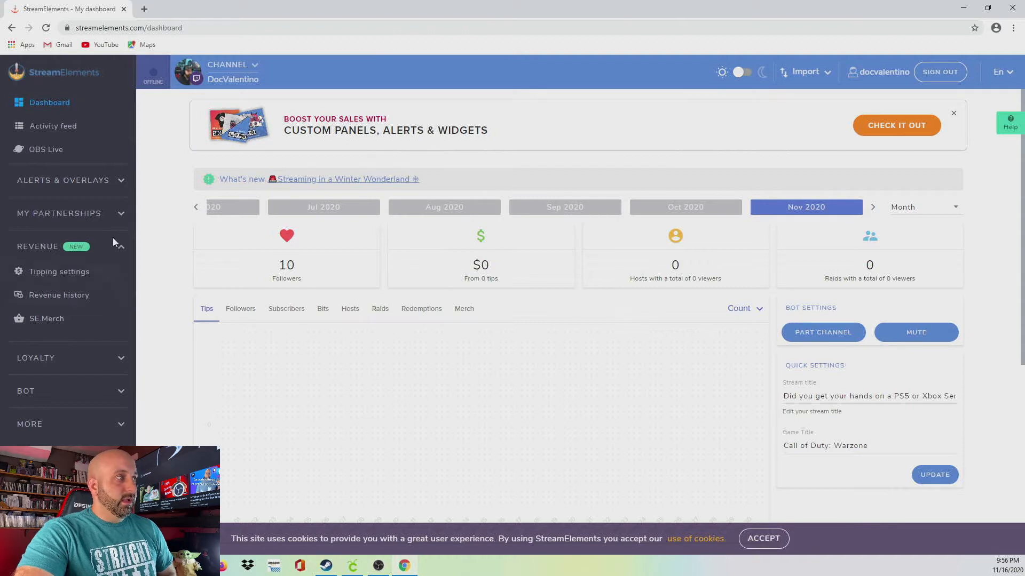
- Go to the channel's own overlays and create a blank overlay with 1080p resolution
left_click(121, 180)
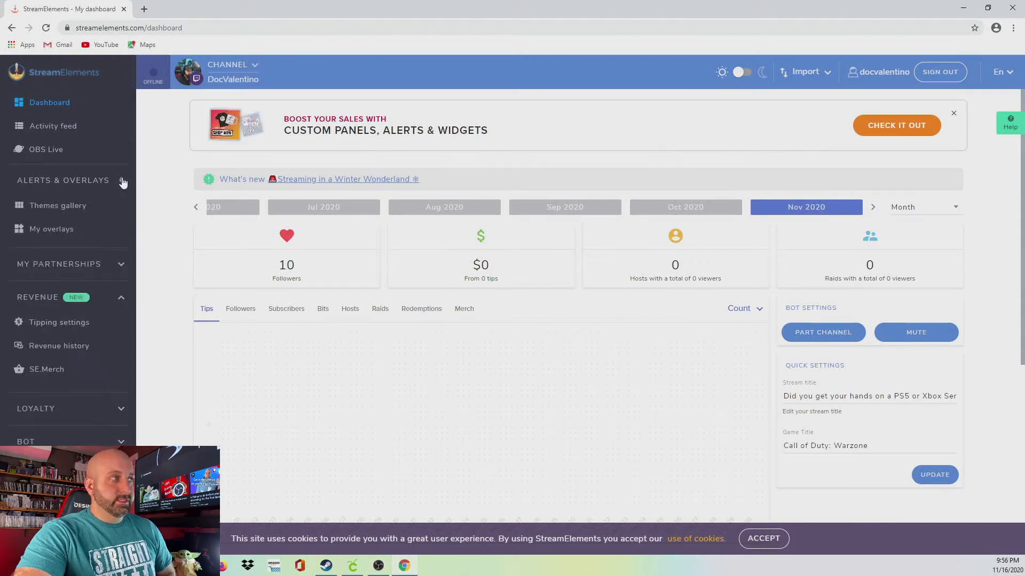
left_click(66, 230)
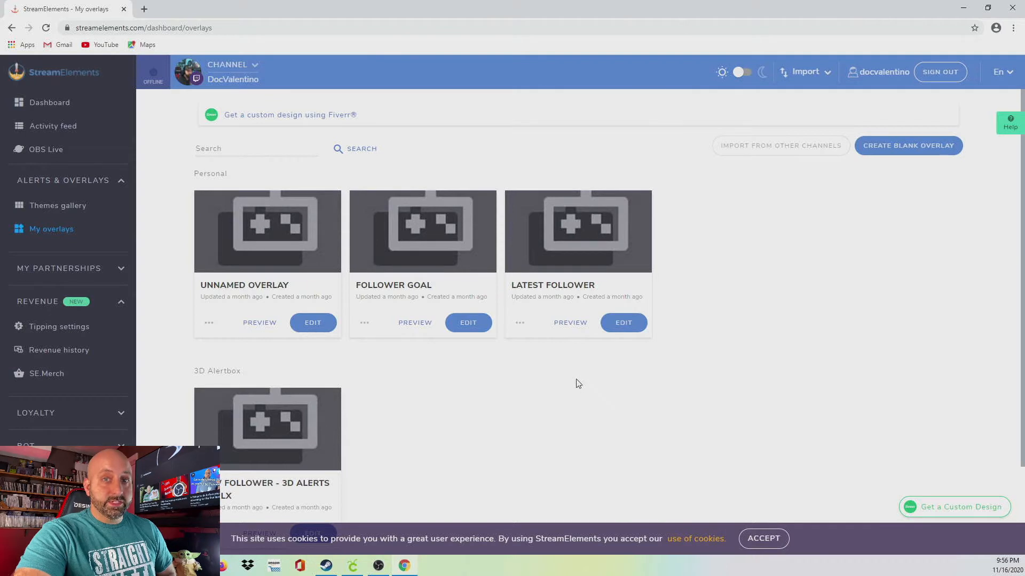
scroll(459, 432, "down", 2)
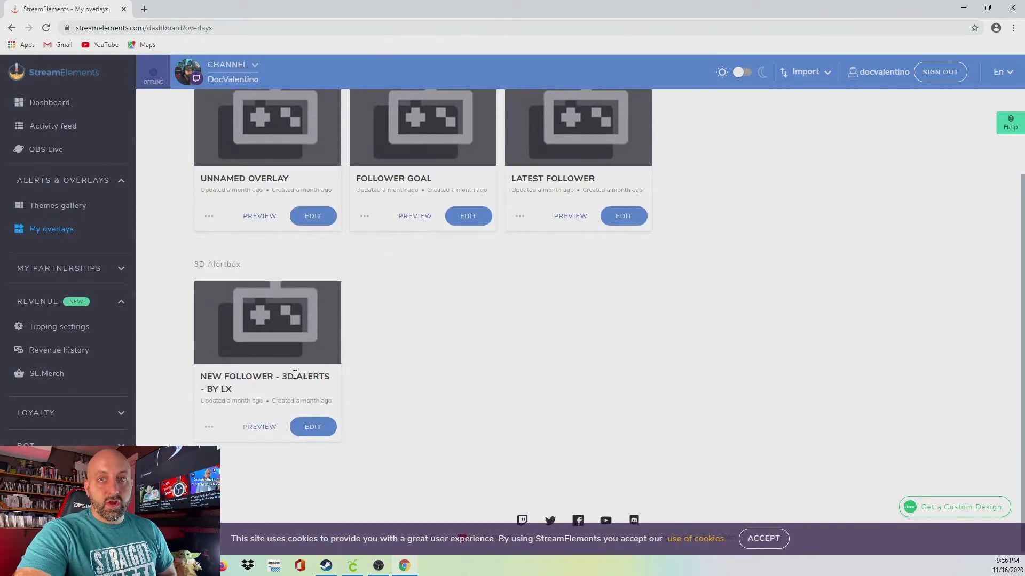
scroll(382, 354, "up", 1)
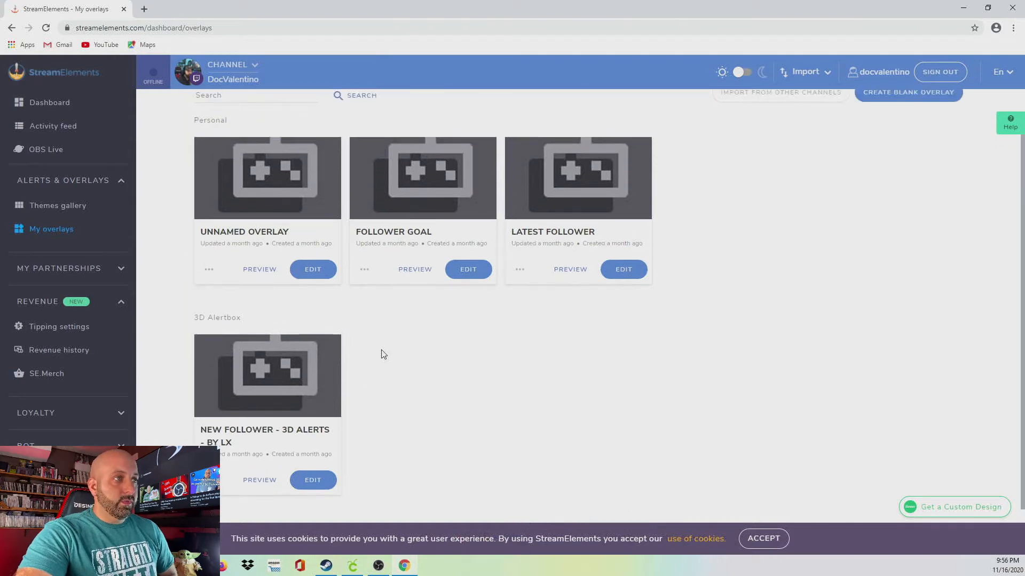
scroll(430, 373, "up", 1)
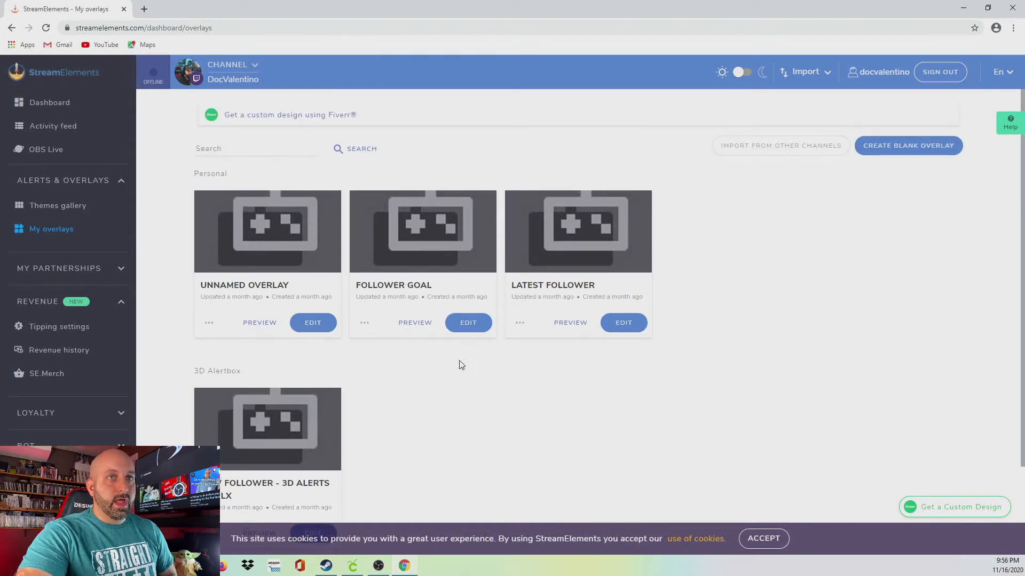
left_click(895, 151)
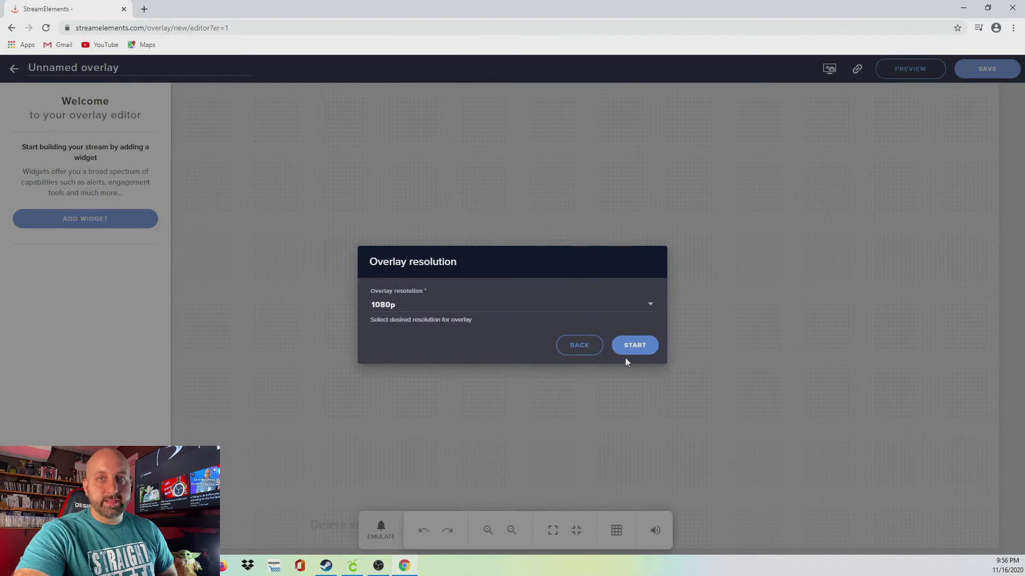
left_click(636, 347)
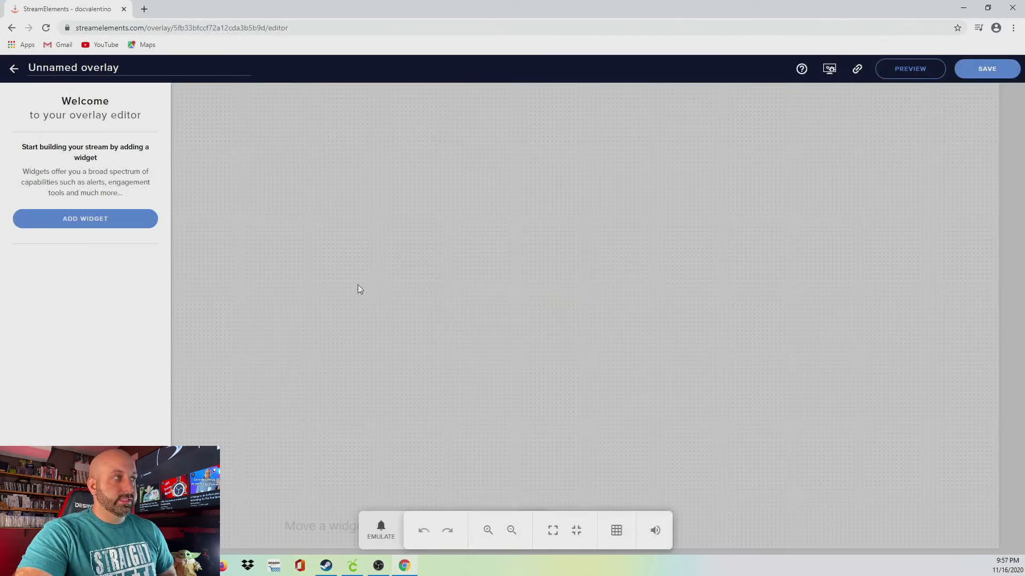
- Look through the widget categories and add an AlertBox widget to the blank overlay
left_click(133, 223)
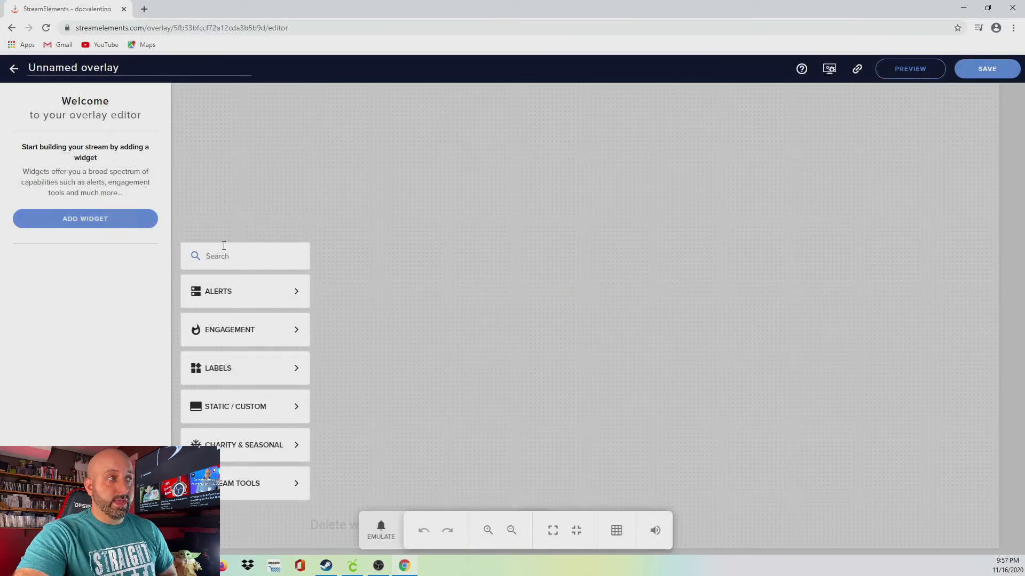
mouse_move(258, 288)
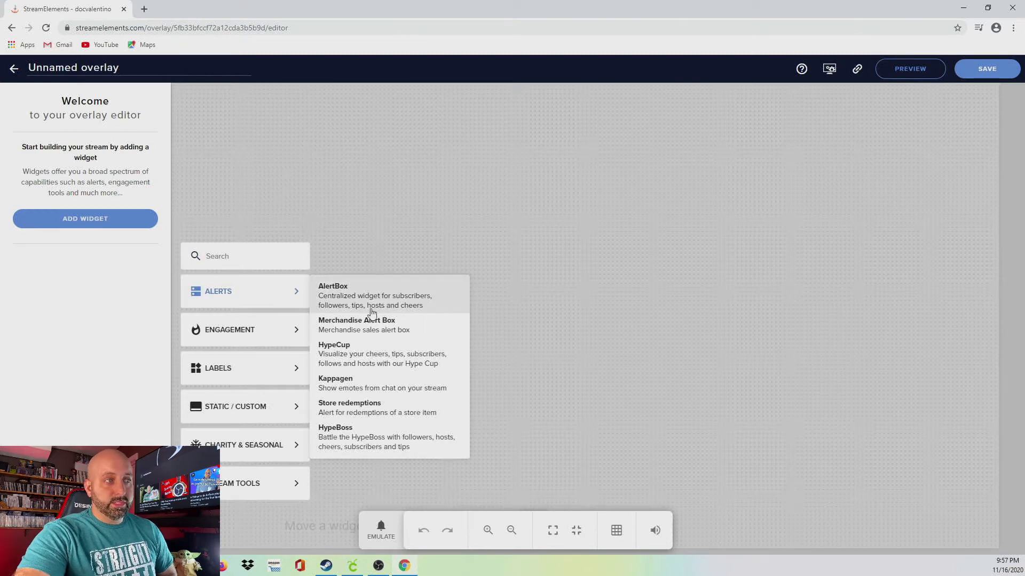
mouse_move(269, 372)
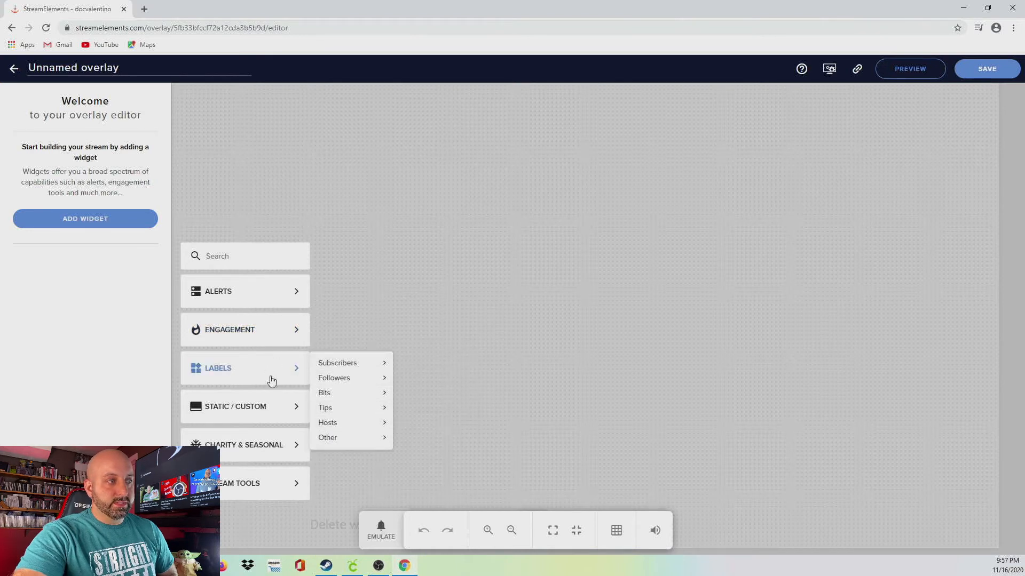
mouse_move(293, 340)
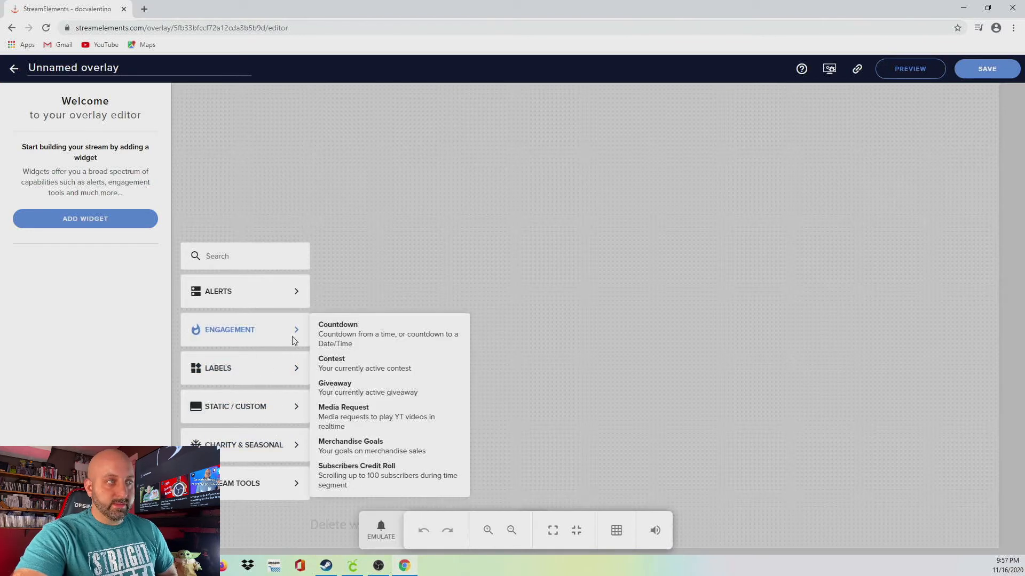
mouse_move(278, 302)
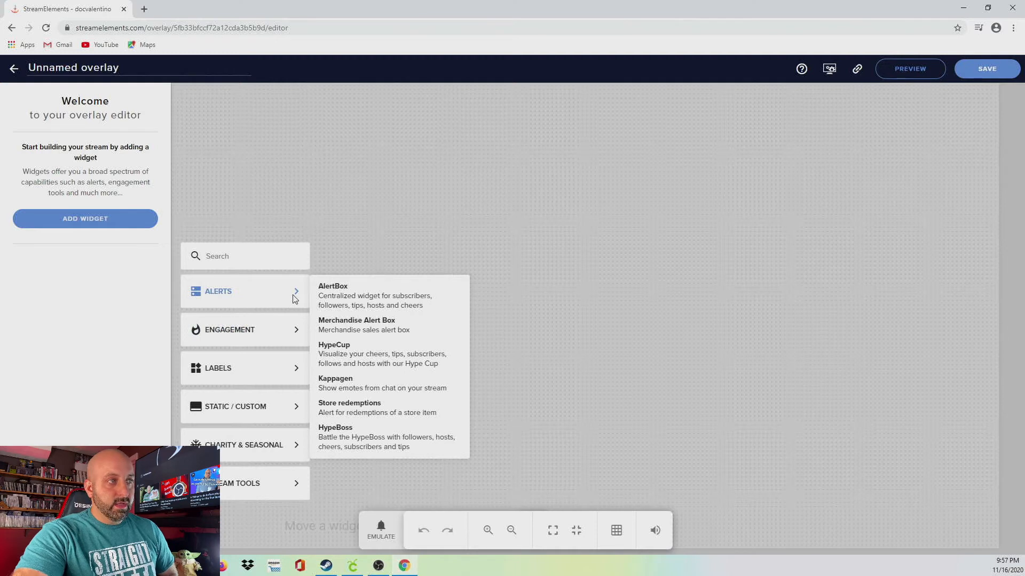
left_click(331, 288)
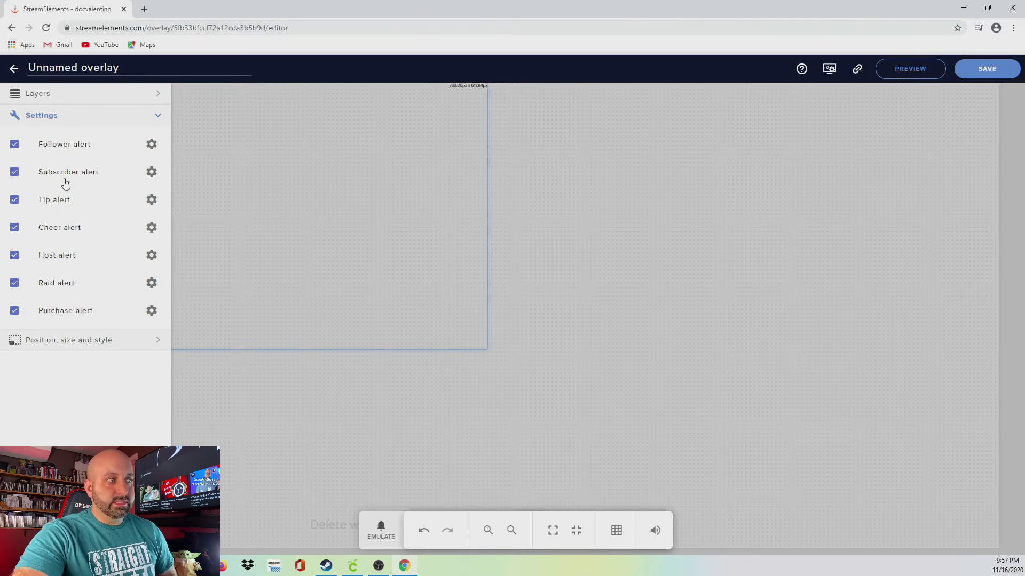
- Examine the follower alert's advanced settings, including where a custom image and sound can be uploaded
left_click(152, 146)
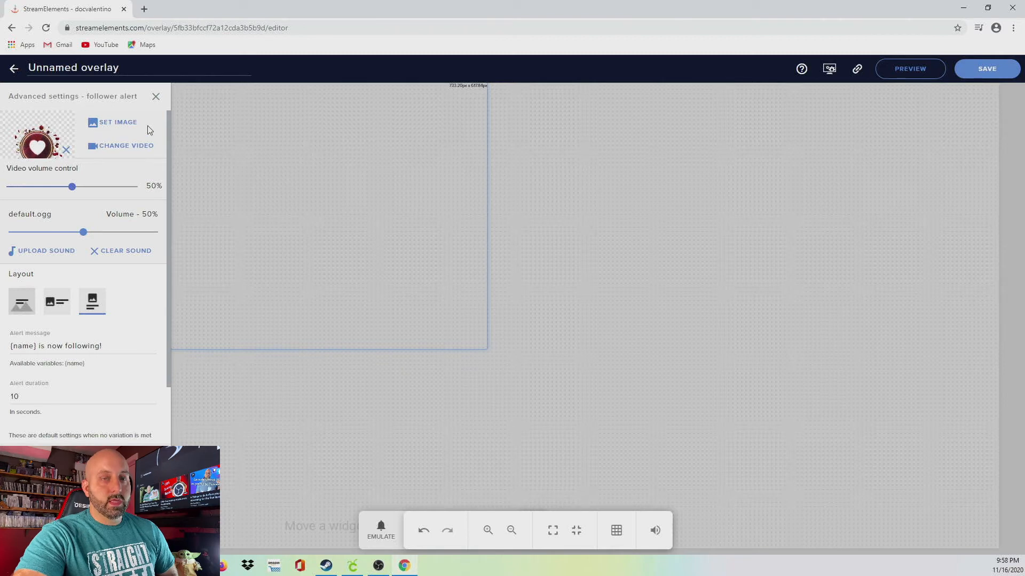
left_click(106, 122)
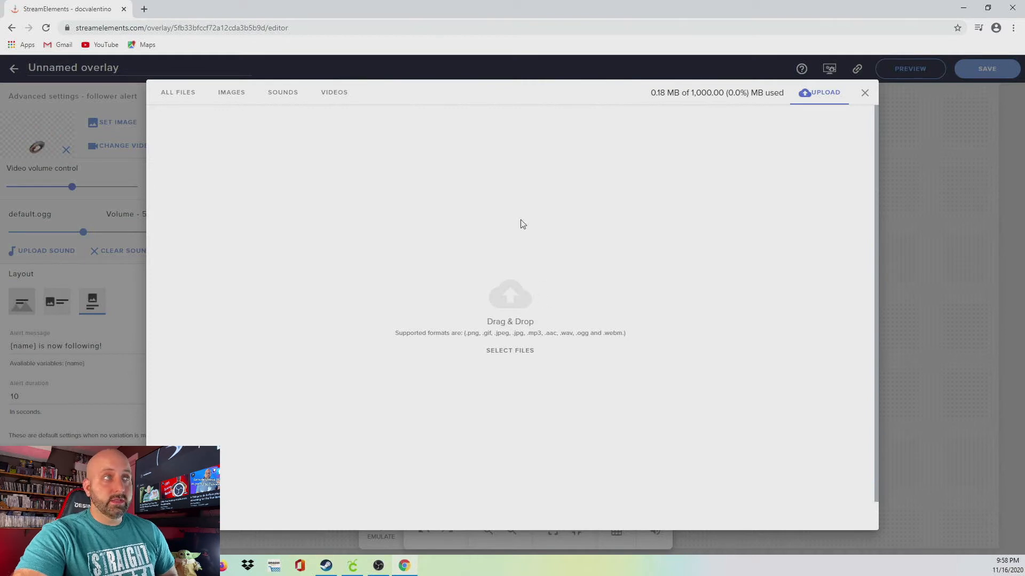
left_click(865, 93)
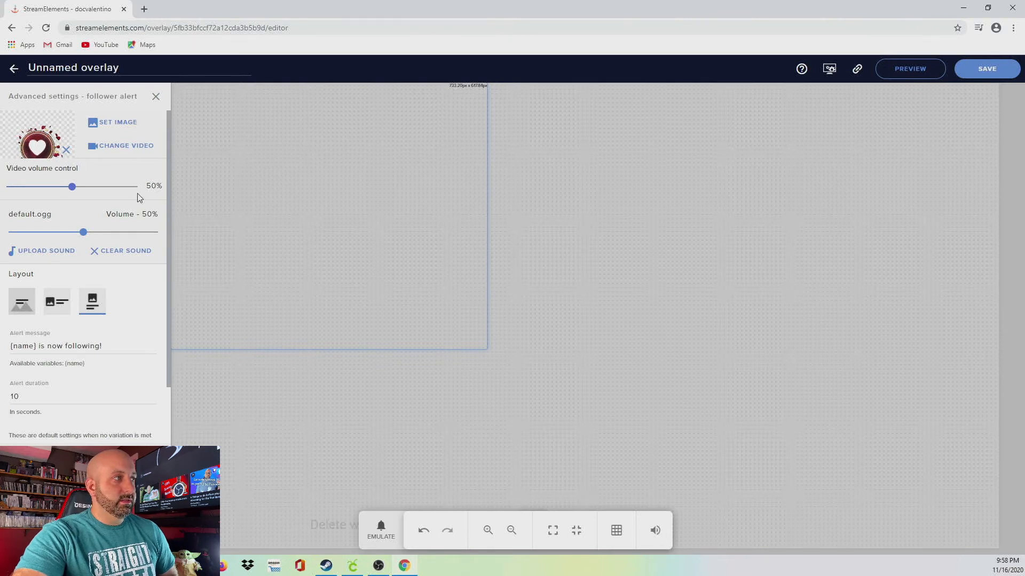
left_click(47, 252)
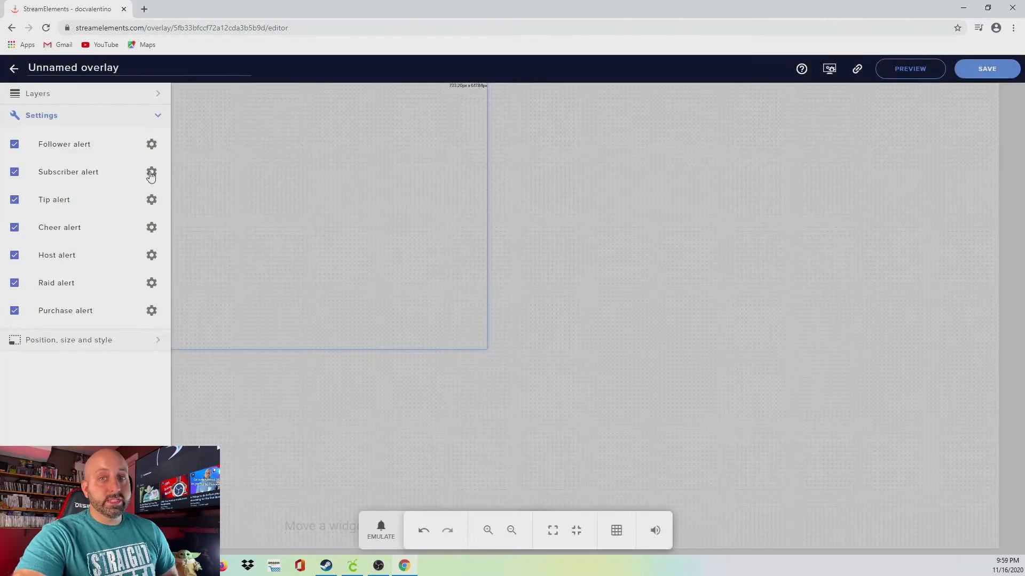
- Review the advanced settings of the subscriber and tip alerts, closing them and deselecting the AlertBox
left_click(151, 172)
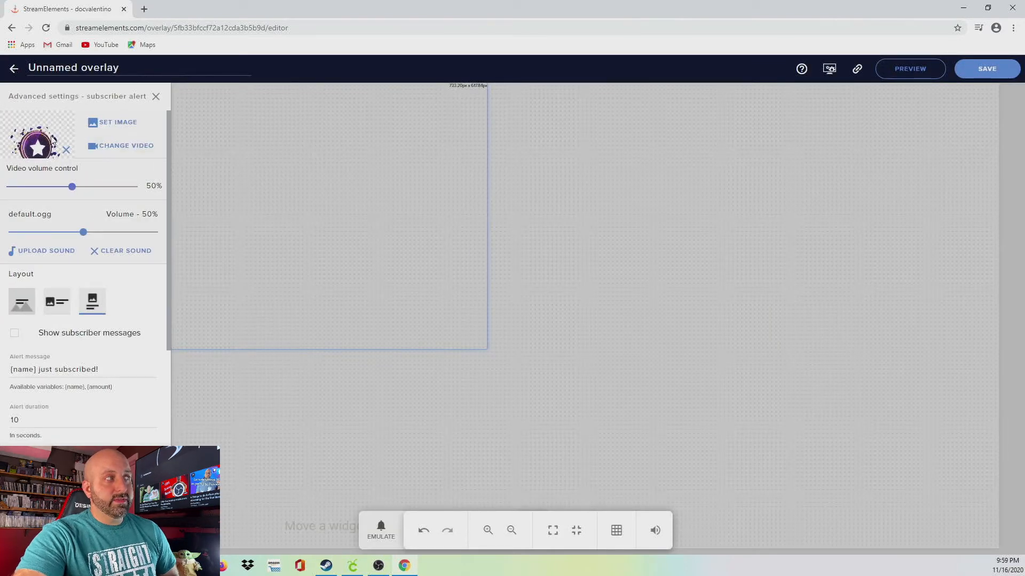
left_click(156, 96)
left_click(152, 197)
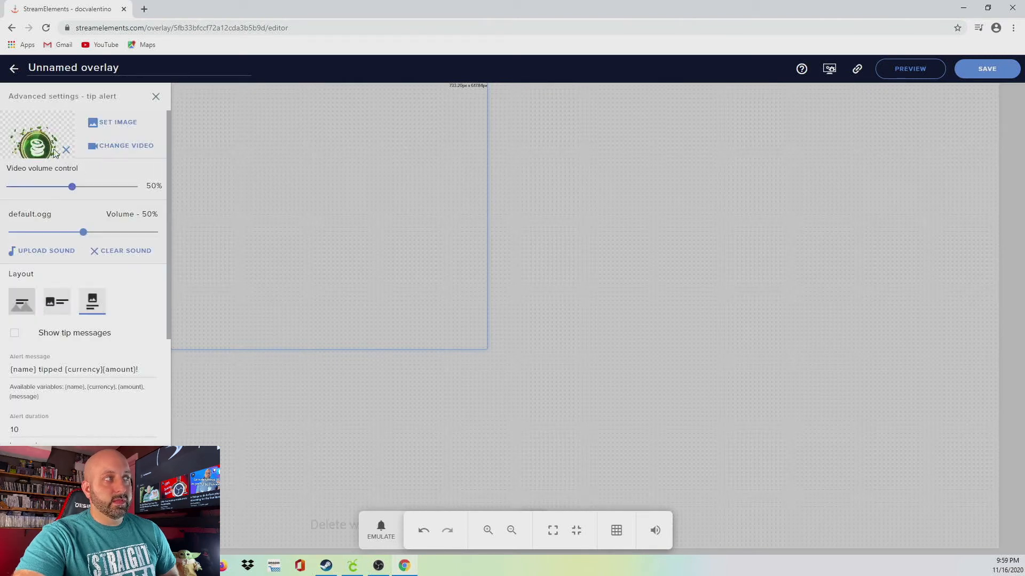
left_click(156, 96)
left_click(152, 200)
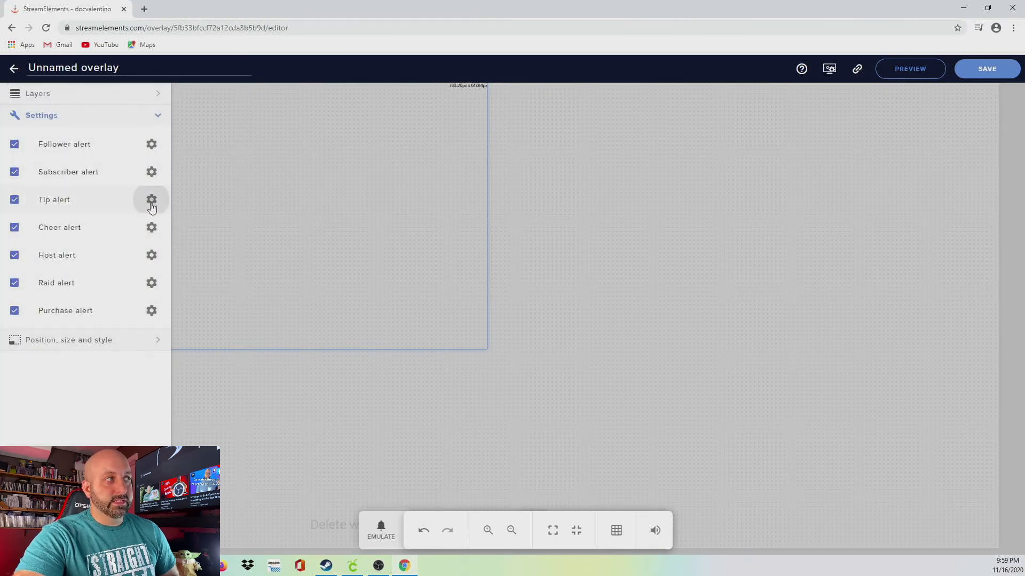
left_click(156, 97)
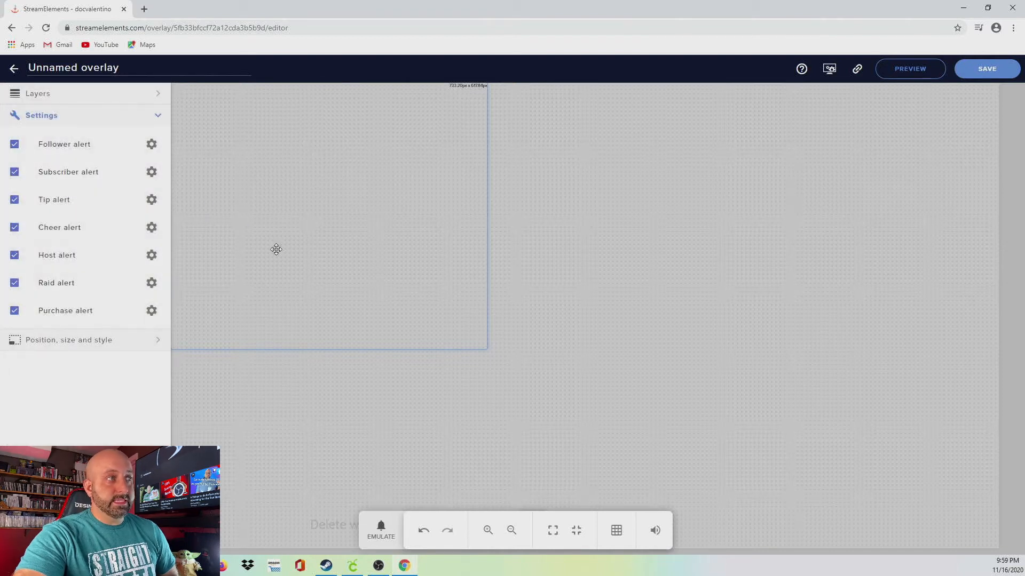
left_click(374, 382)
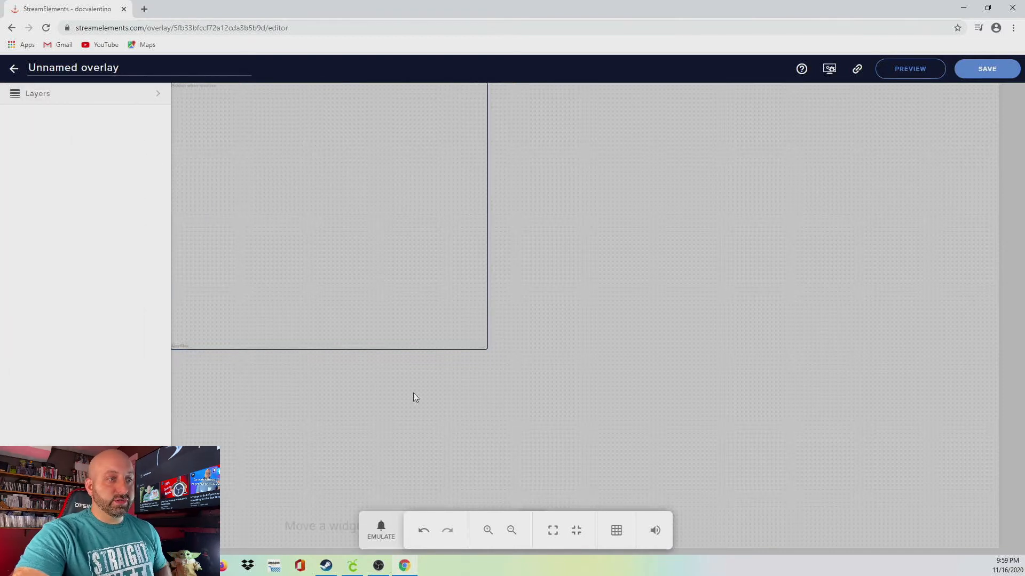
- Rename the overlay as "Test notification" and save it
triple_click(134, 69)
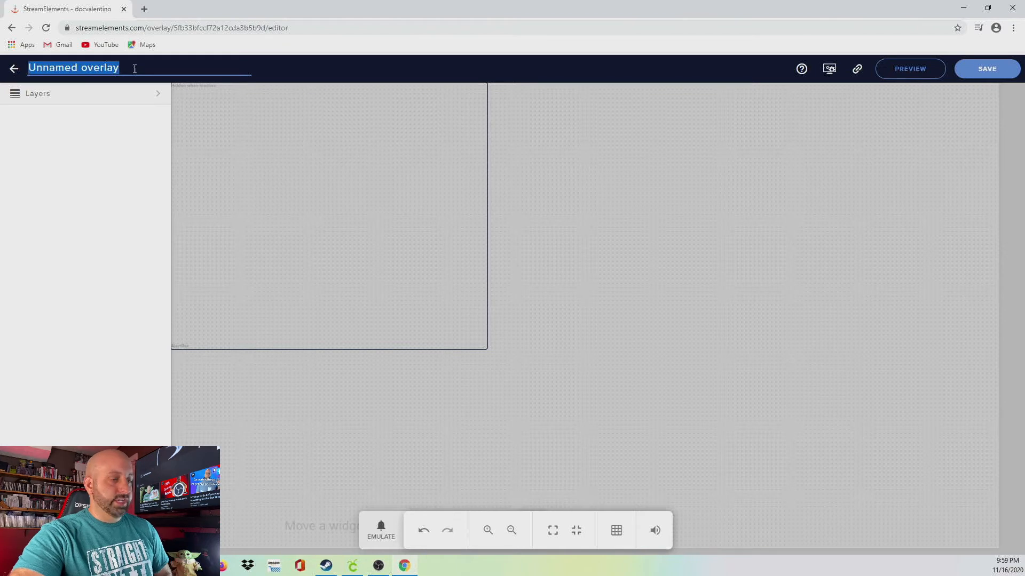
type("T")
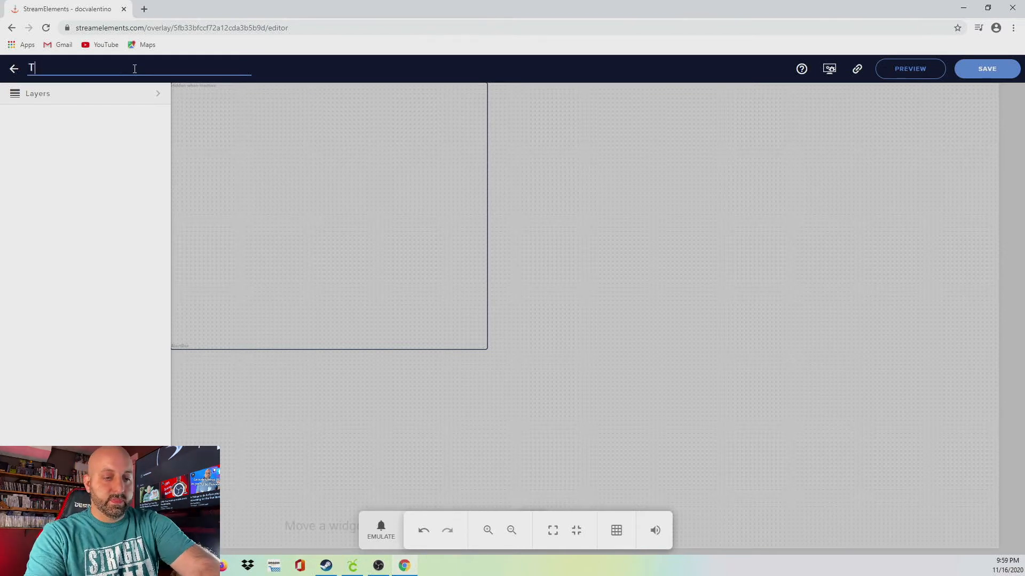
type("est notification")
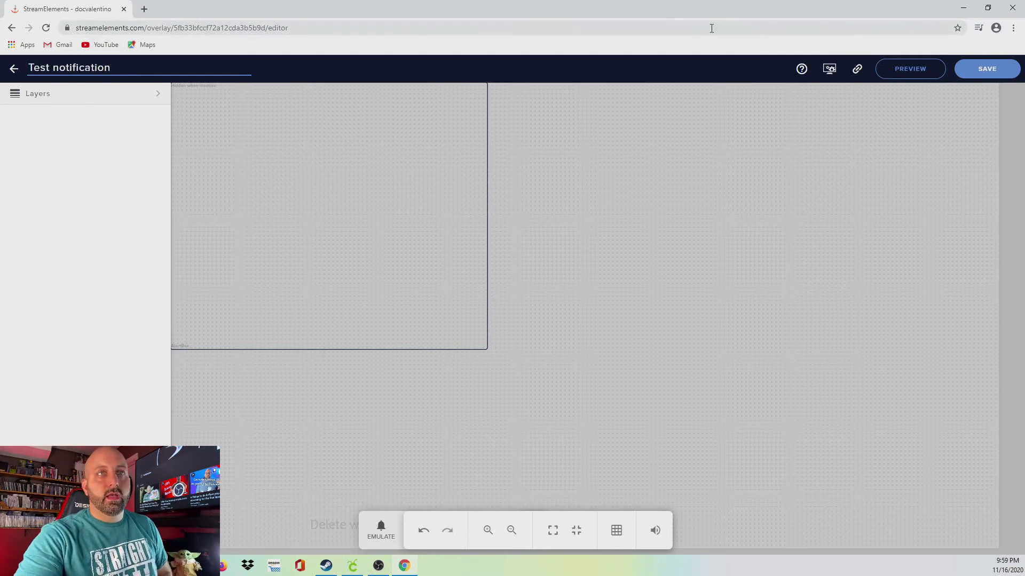
left_click(984, 76)
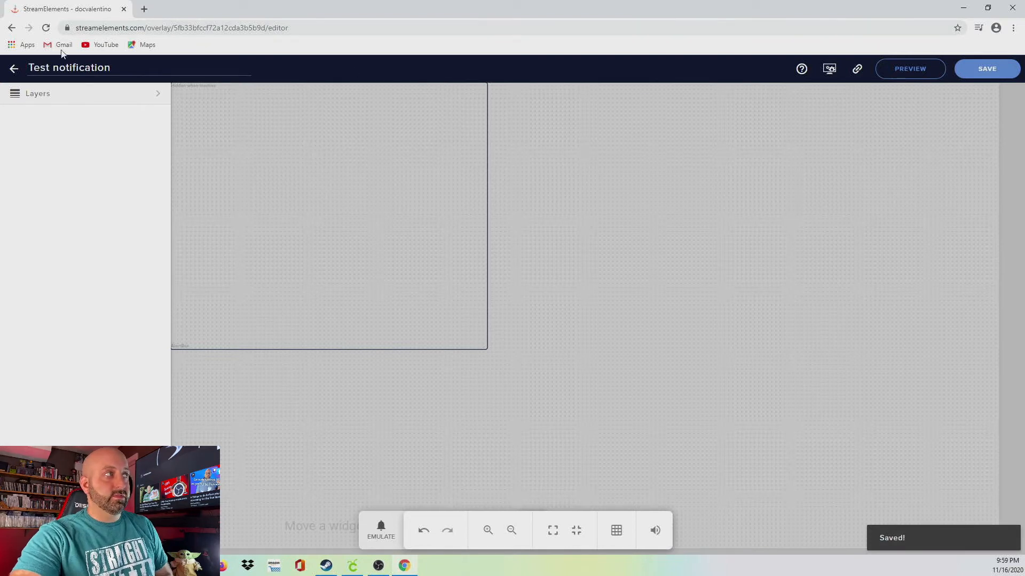
- Dismiss the merch announcement in the overlay list and copy the Test notification overlay's URL from its options and again from its editor
left_click(12, 70)
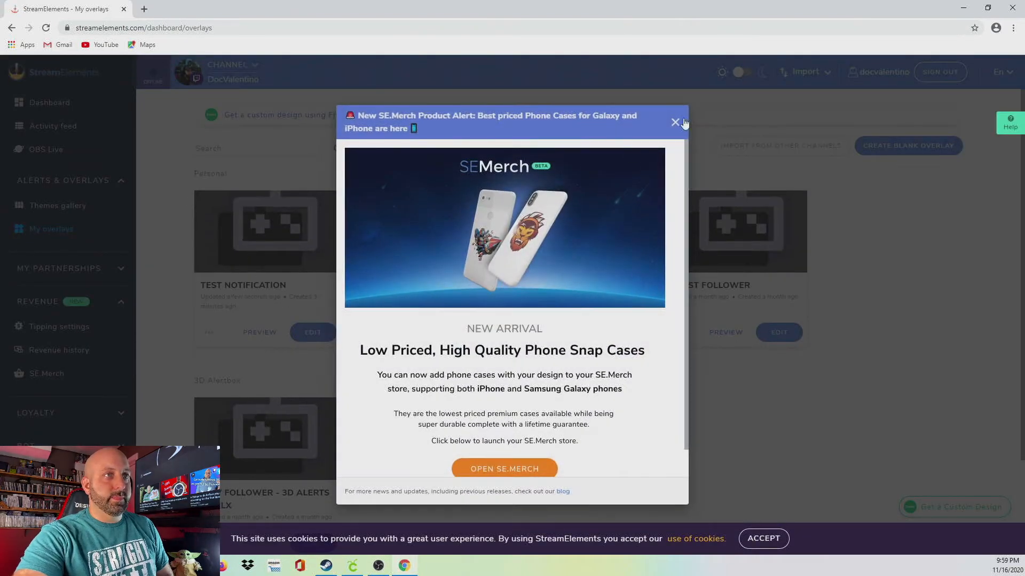
left_click(675, 121)
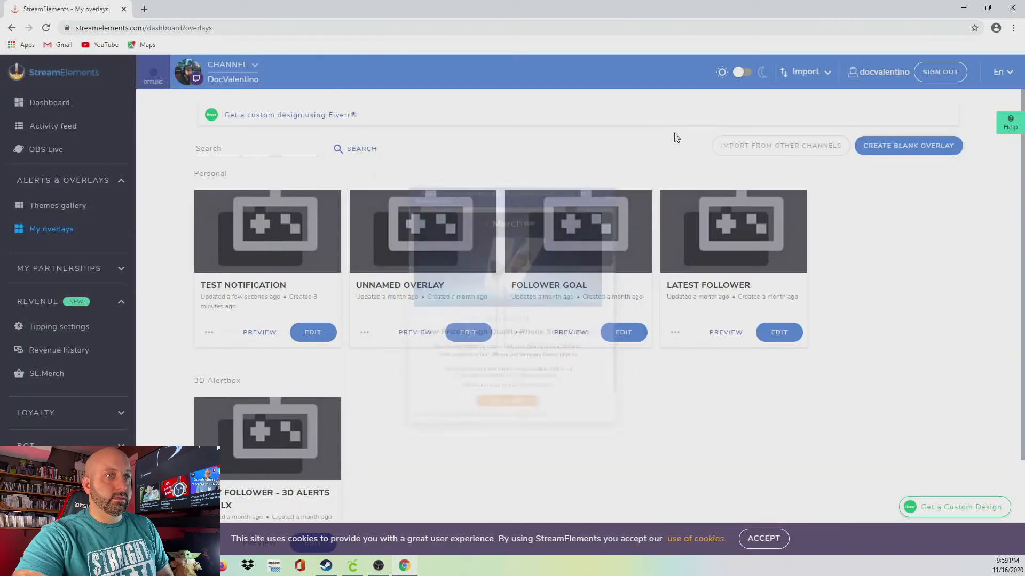
left_click(209, 333)
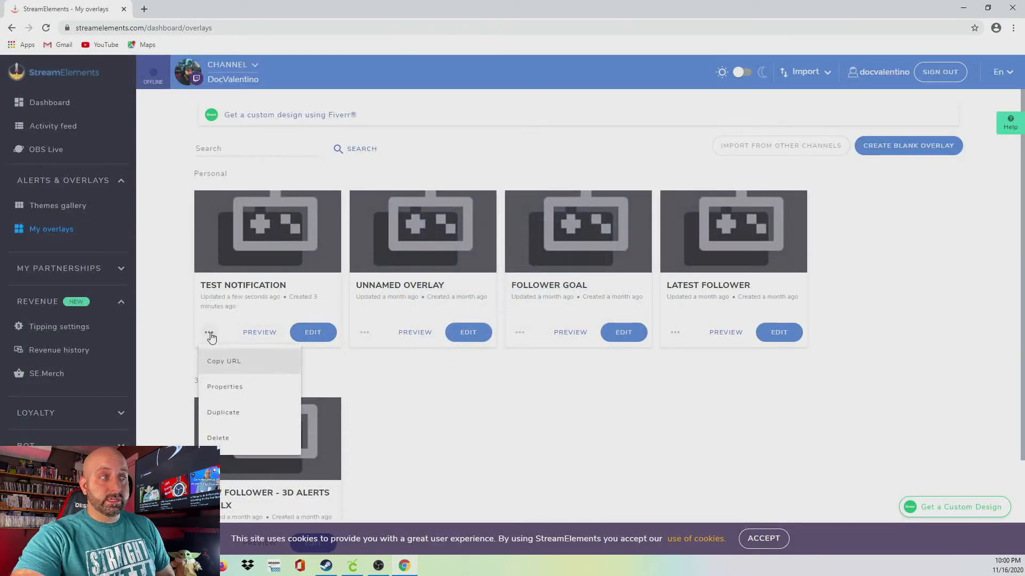
left_click(218, 361)
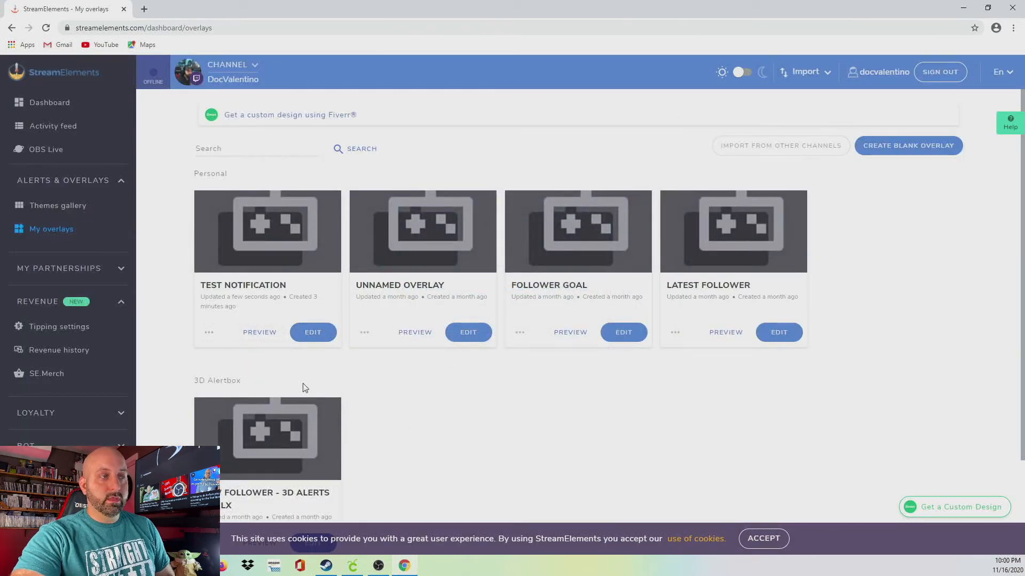
left_click(314, 333)
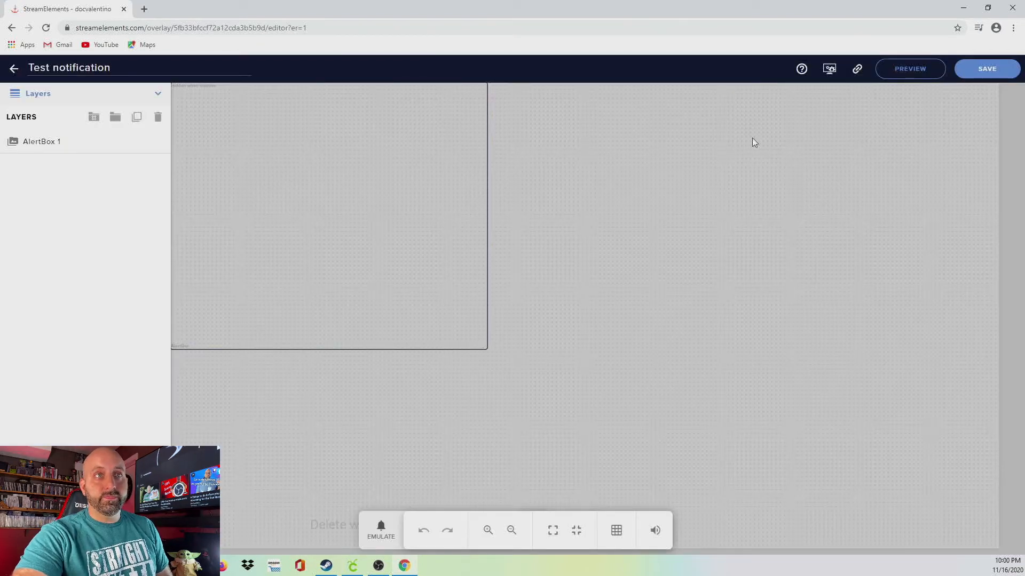
left_click(857, 69)
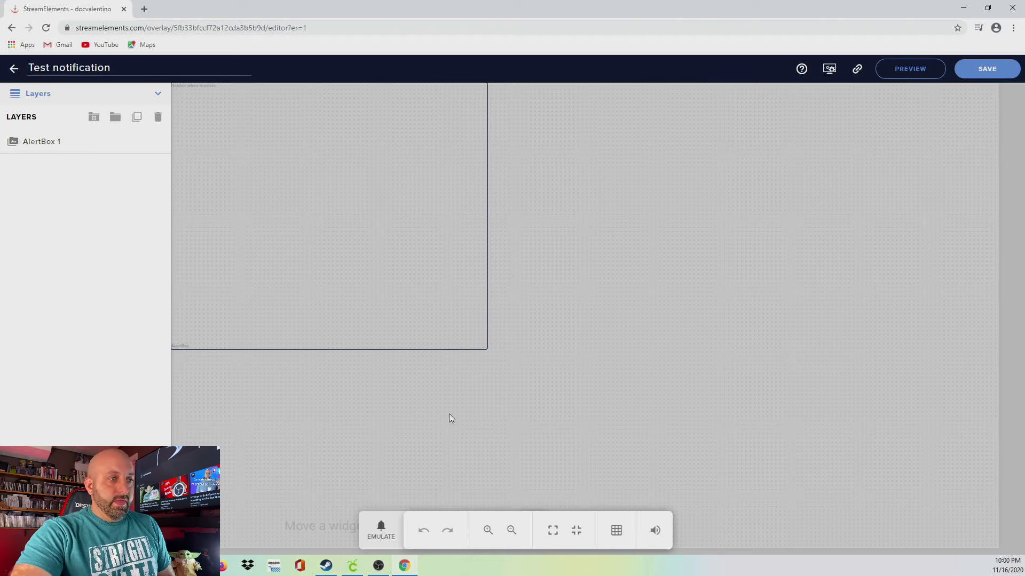
- Switch to OBS and make the Webcam source in Test Scene visible
left_click(380, 572)
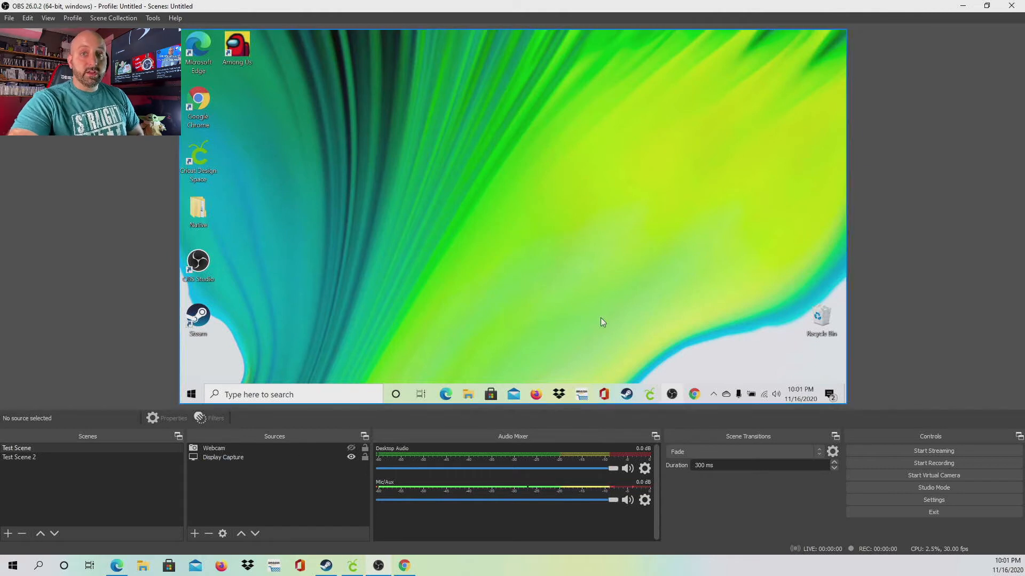
left_click(351, 448)
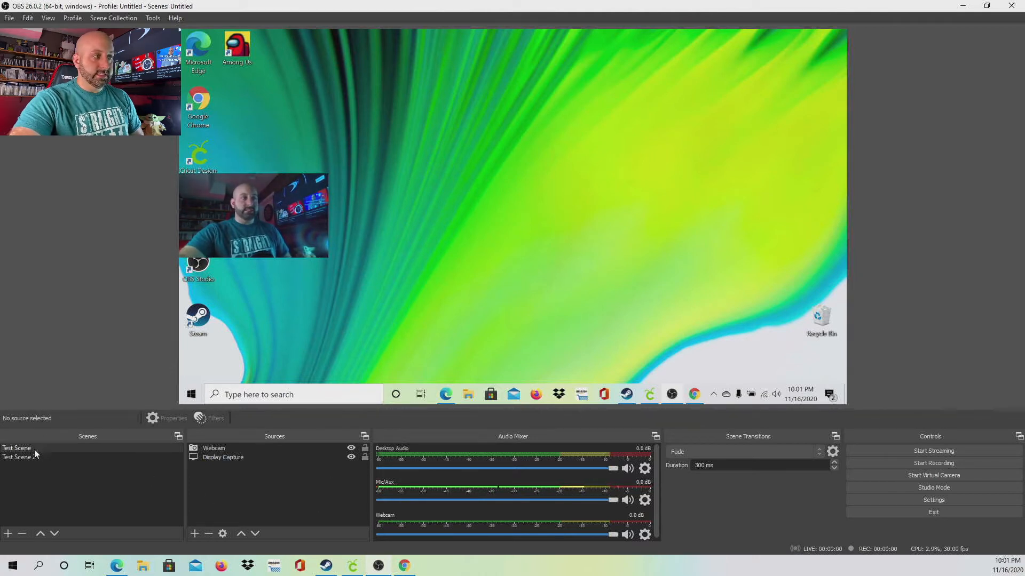
- Create a new visible Browser source named "Streamelements Notifications" in Test Scene
left_click(196, 533)
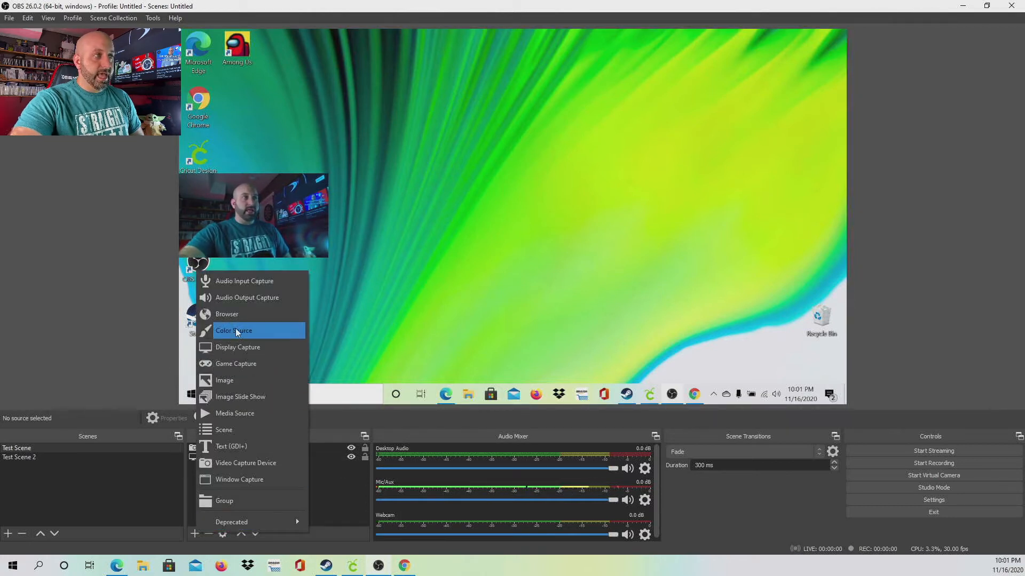
left_click(236, 313)
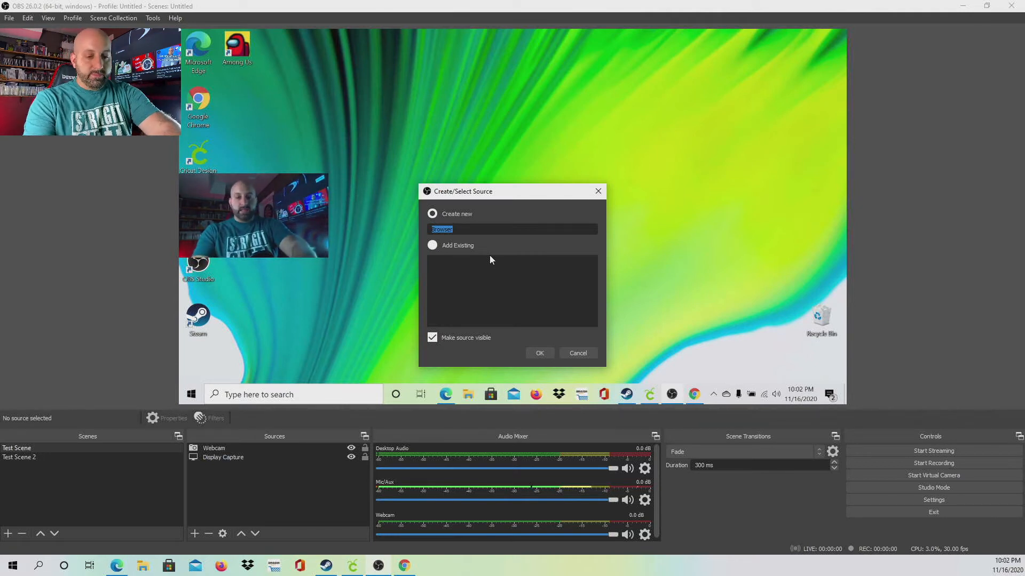
type("Streamelements Notifications")
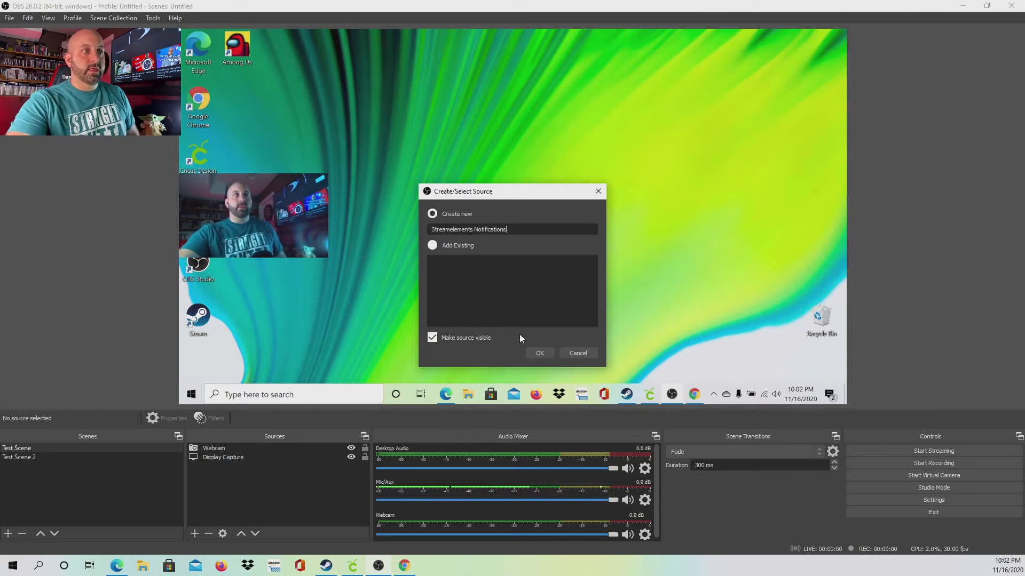
left_click(538, 353)
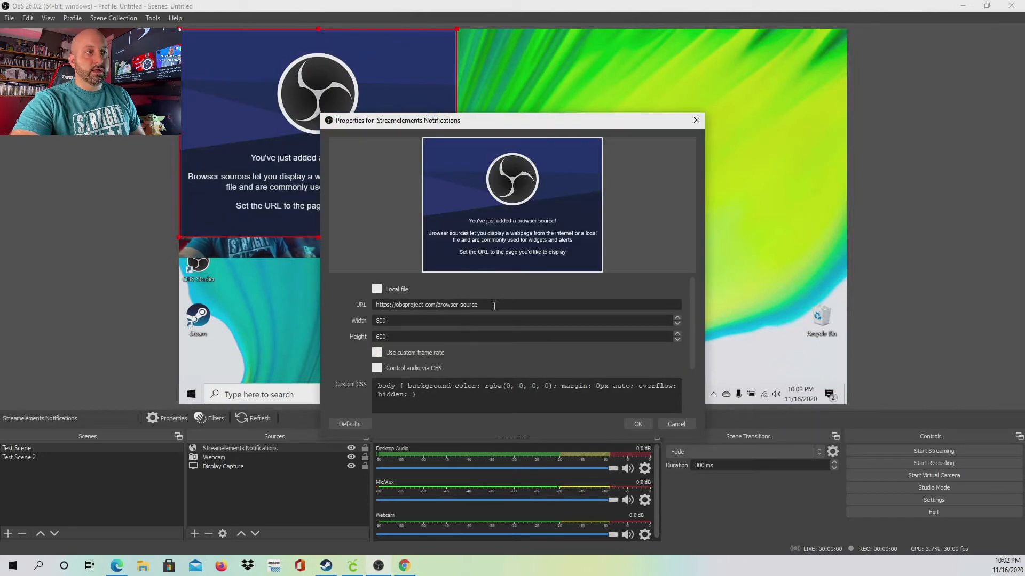
- Replace the Browser source's default URL with the copied StreamElements overlay URL and accept the properties
triple_click(494, 305)
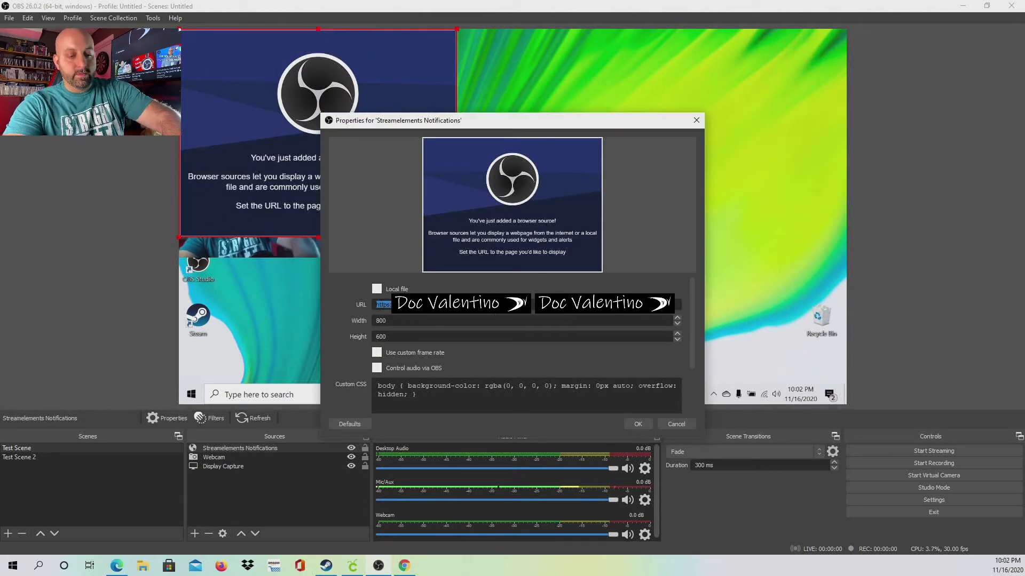
key("ctrl+v")
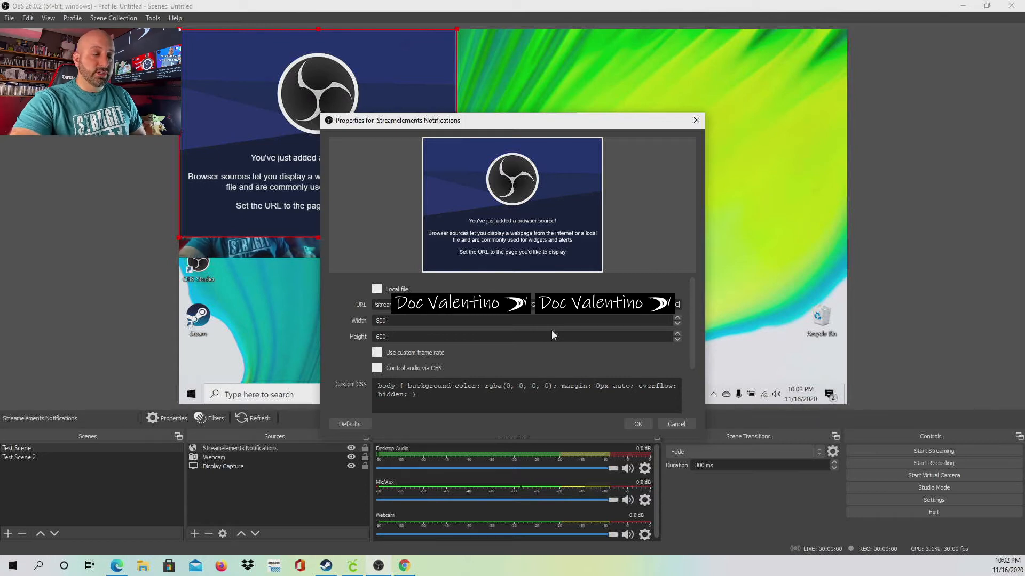
left_click(633, 425)
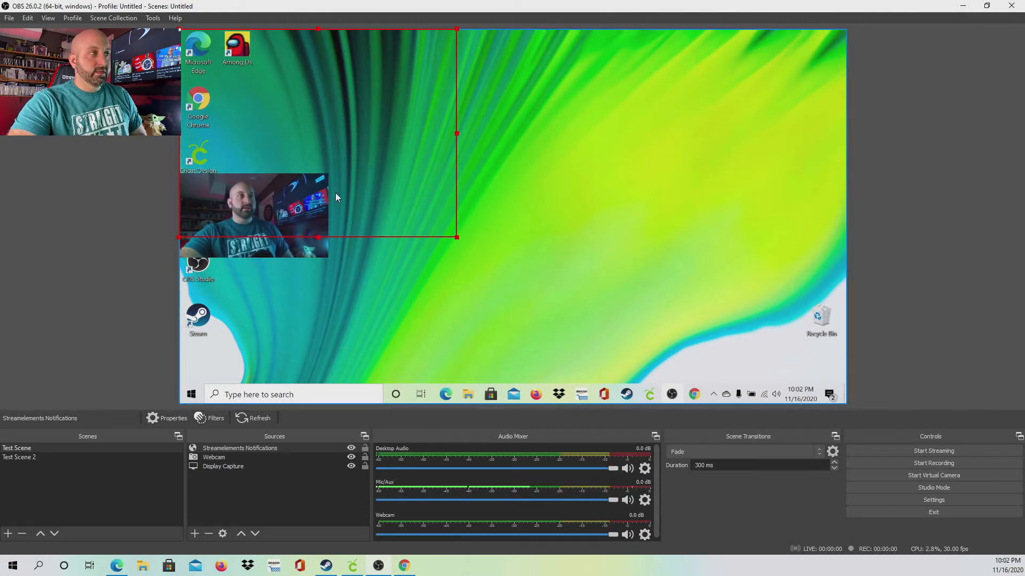
- Center the Streamelements Notifications source on the screen and deselect it
left_click_drag(337, 125, 516, 180)
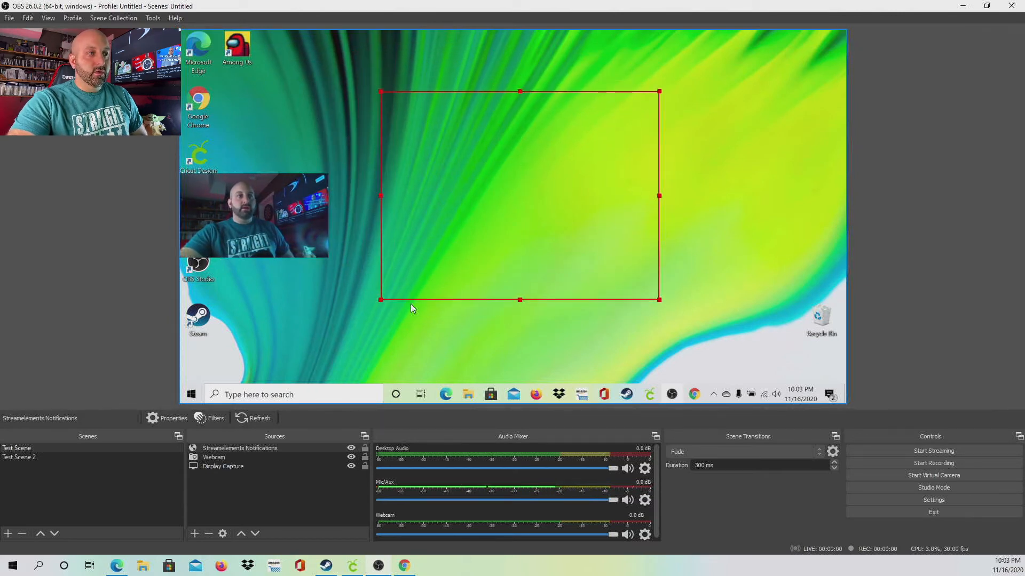
right_click(256, 453)
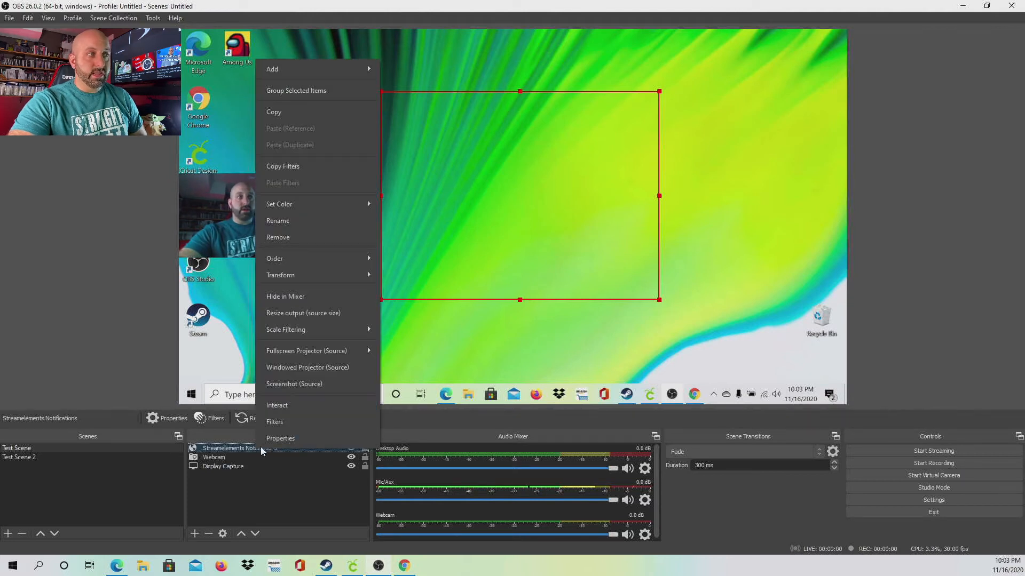
mouse_move(329, 281)
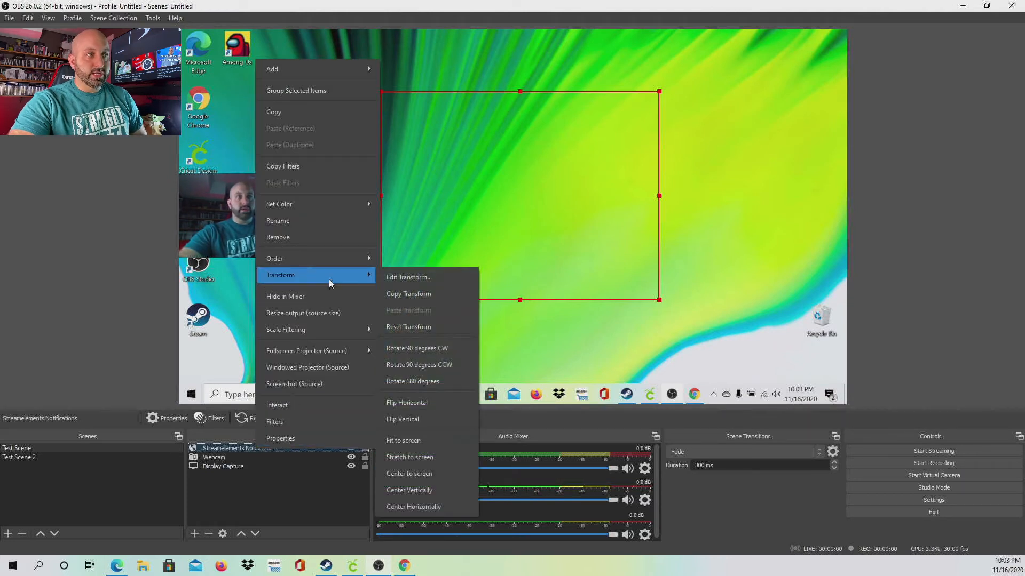
left_click(413, 474)
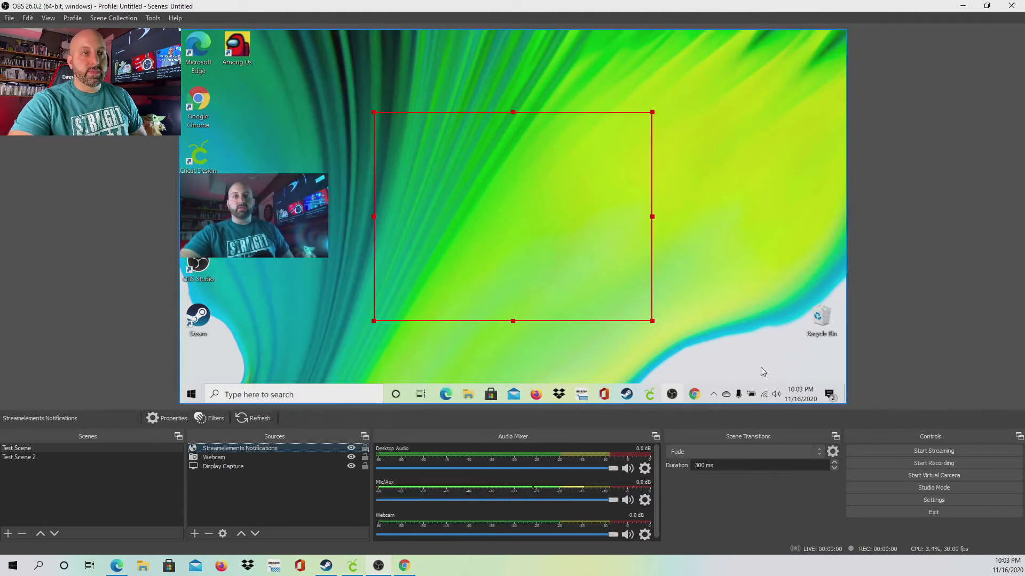
left_click(903, 298)
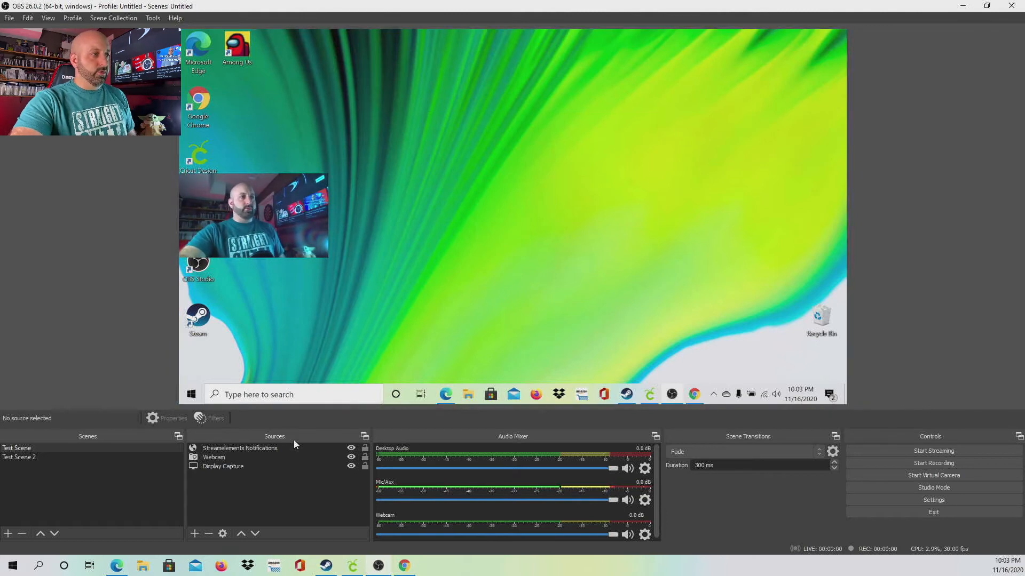
- Switch to the StreamElements editor in Chrome, emulate a follower event, and return to OBS to check the alert
left_click(408, 569)
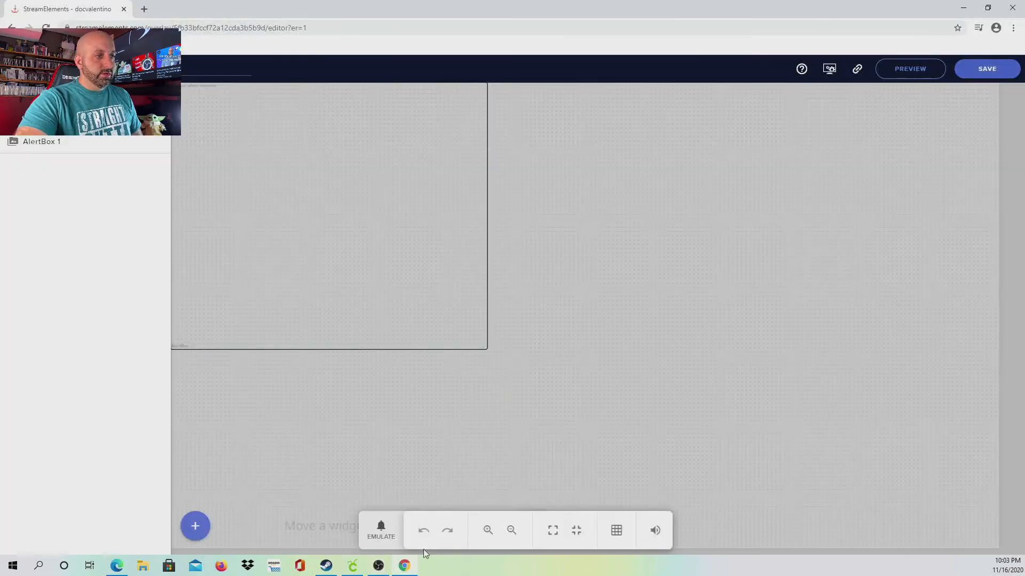
left_click(384, 532)
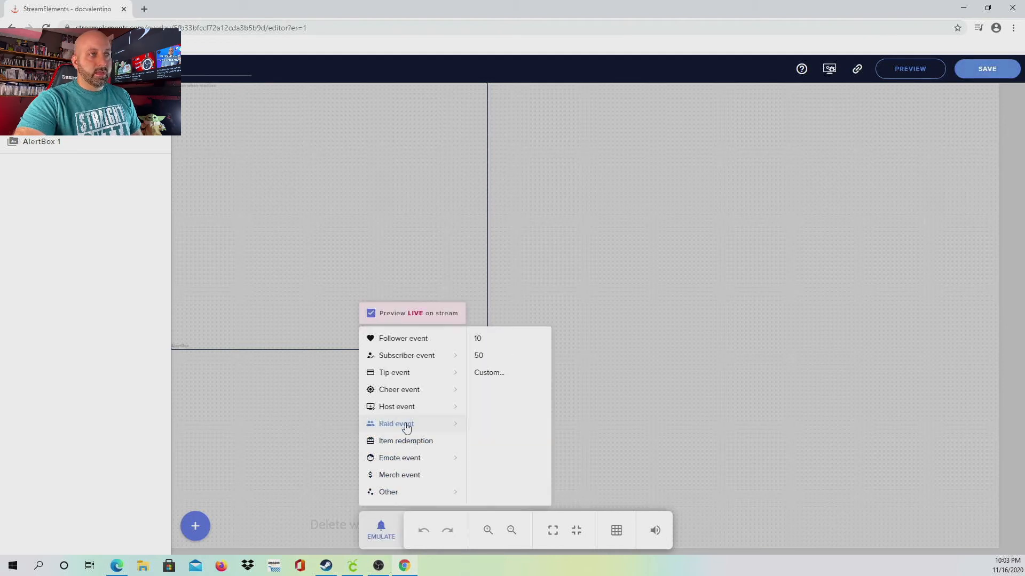
mouse_move(408, 357)
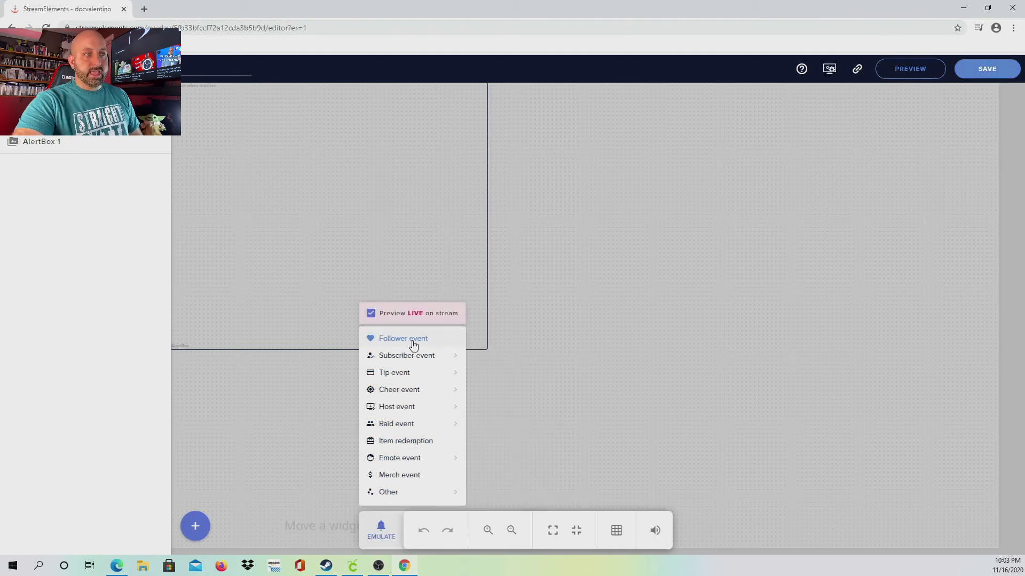
left_click(413, 344)
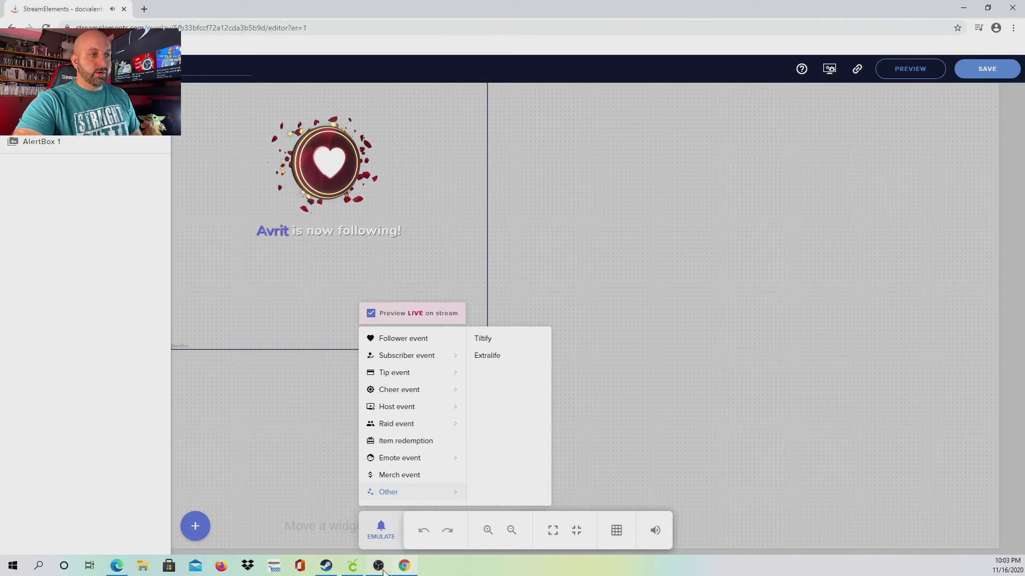
left_click(382, 567)
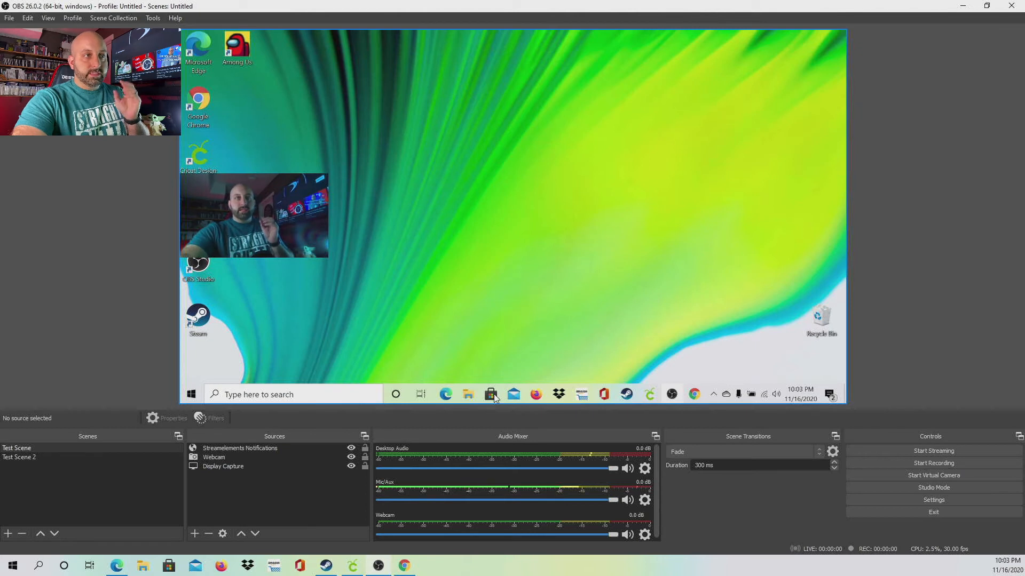
- Emulate a $10 tip event in the StreamElements editor and switch back to OBS to check the alert
left_click(401, 565)
mouse_move(398, 372)
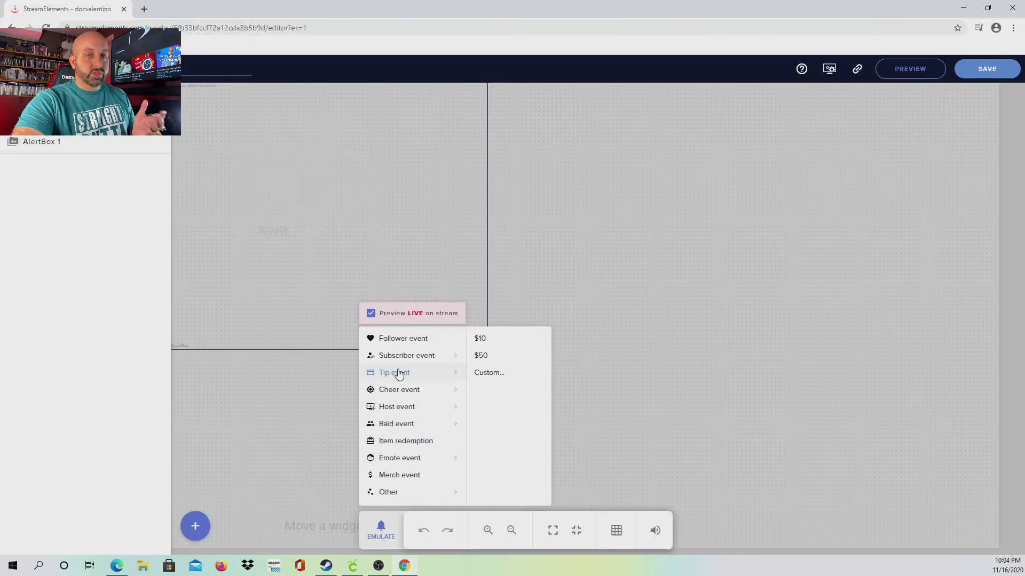
left_click(486, 346)
key("alt+Tab")
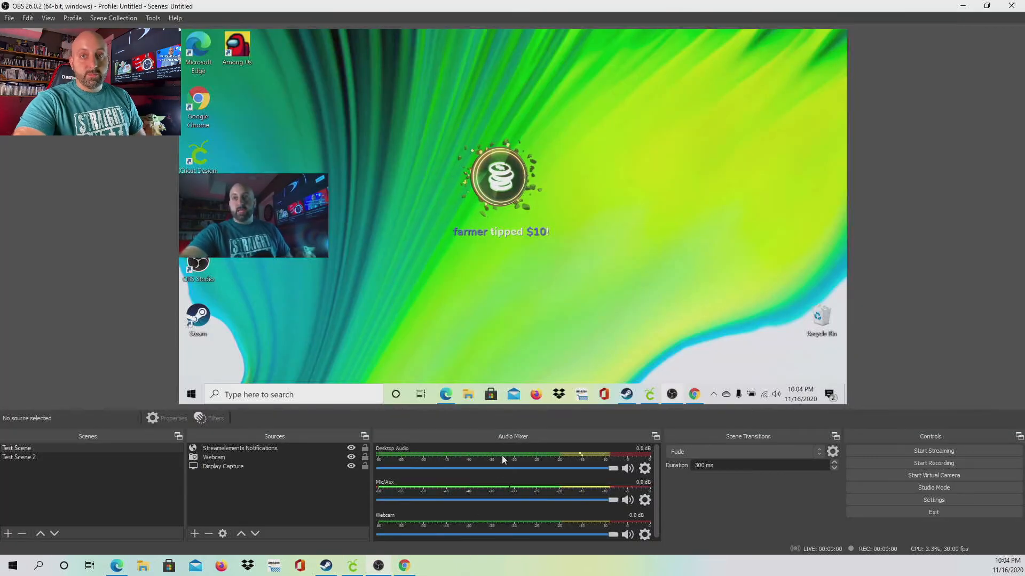
- Arrange OBS and the StreamElements Chrome window side by side and emulate a follower event
left_click_drag(536, 6, 1023, 104)
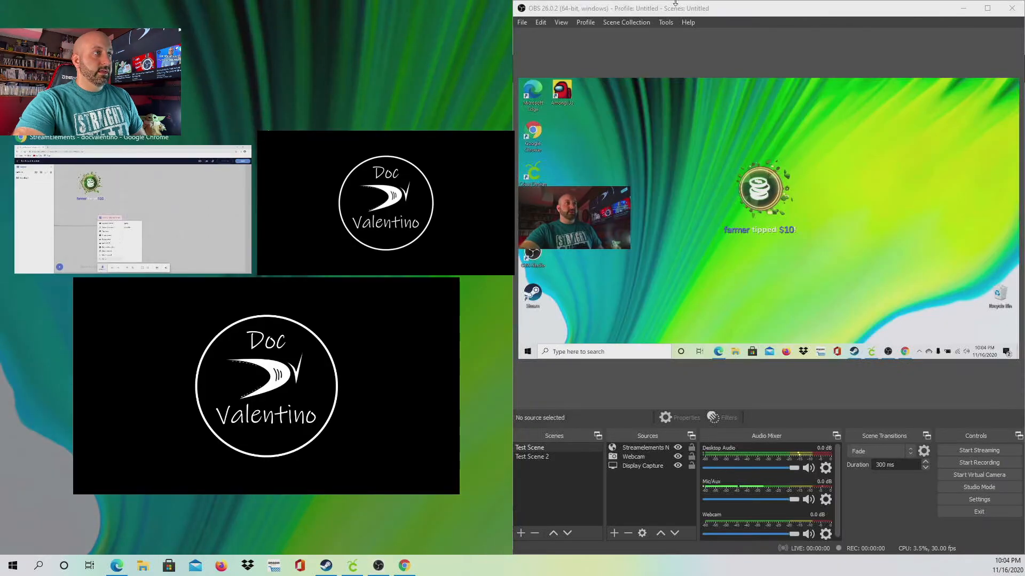
left_click(213, 202)
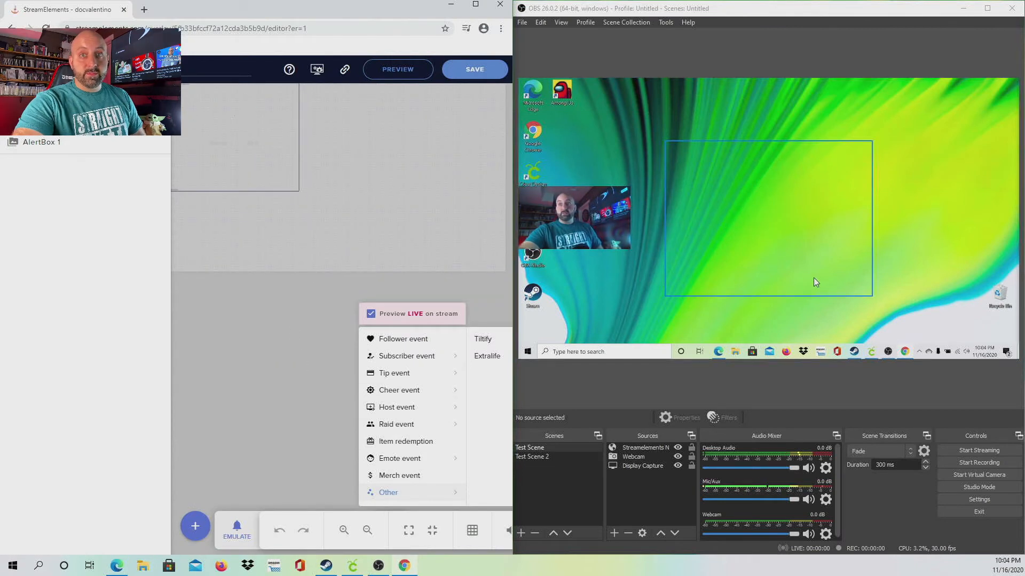
left_click(409, 344)
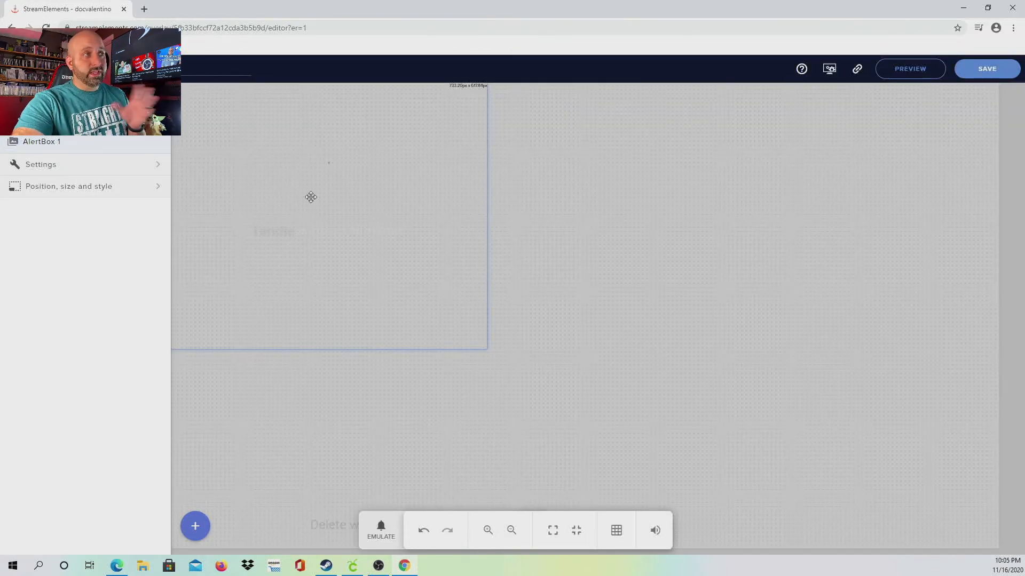
- Open the follower alert's settings in the AlertBox and examine its sound, layout, message and duration
left_click(91, 166)
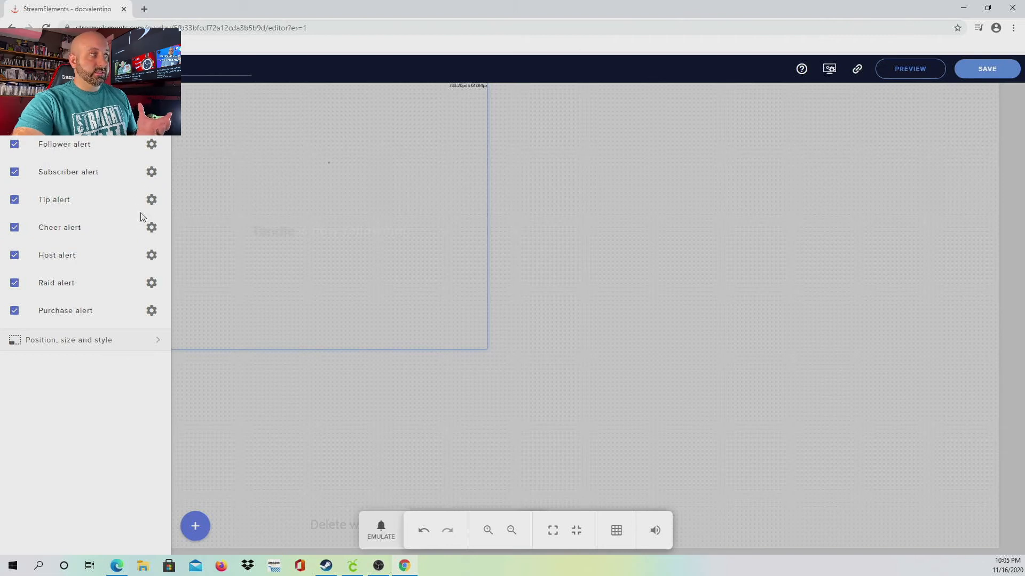
left_click(152, 145)
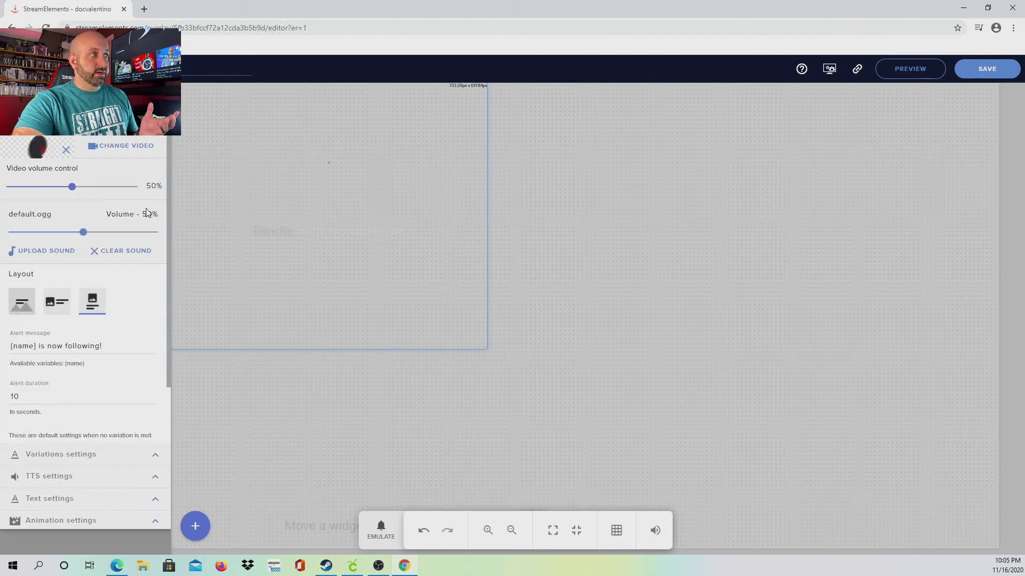
scroll(140, 307, "down", 1)
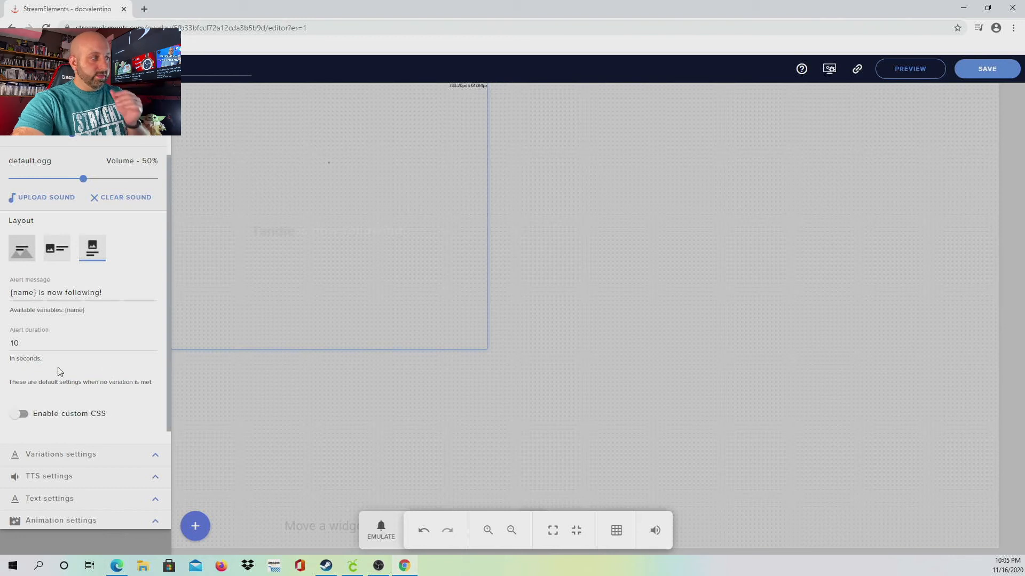
left_click(30, 343)
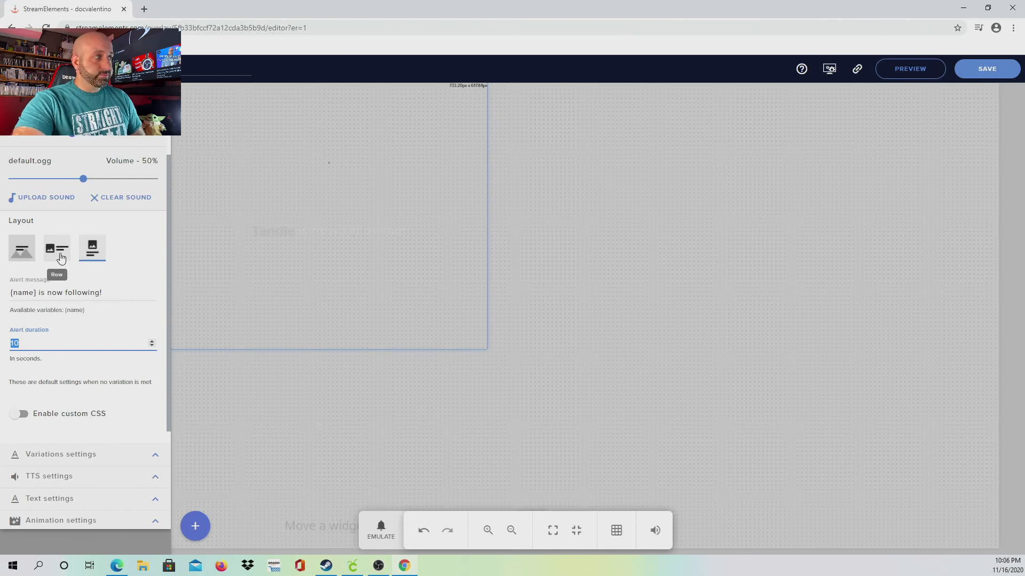
- Try each available layout for the follower alert, choose Row, and save the overlay
left_click(23, 249)
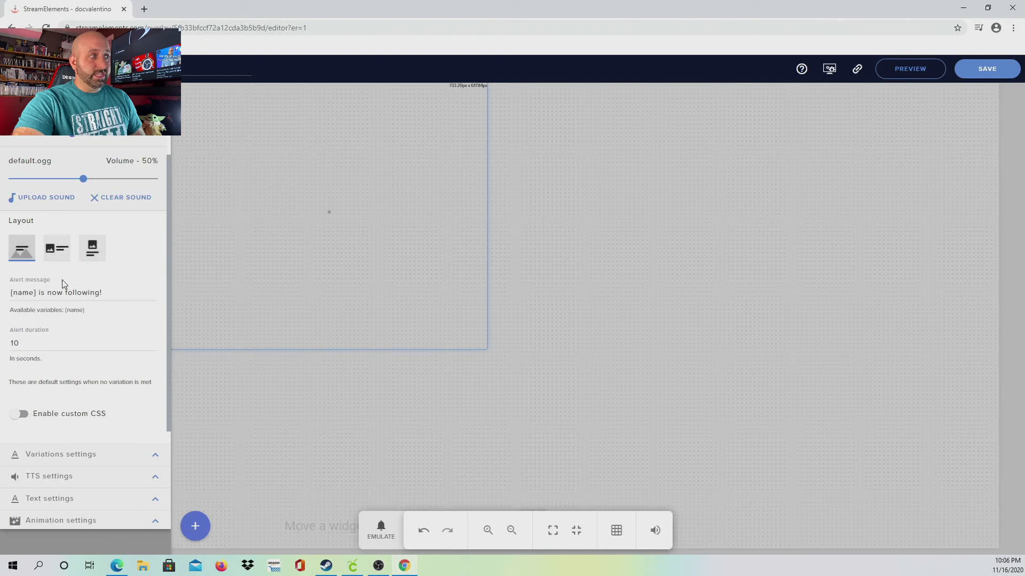
left_click(58, 260)
left_click(92, 250)
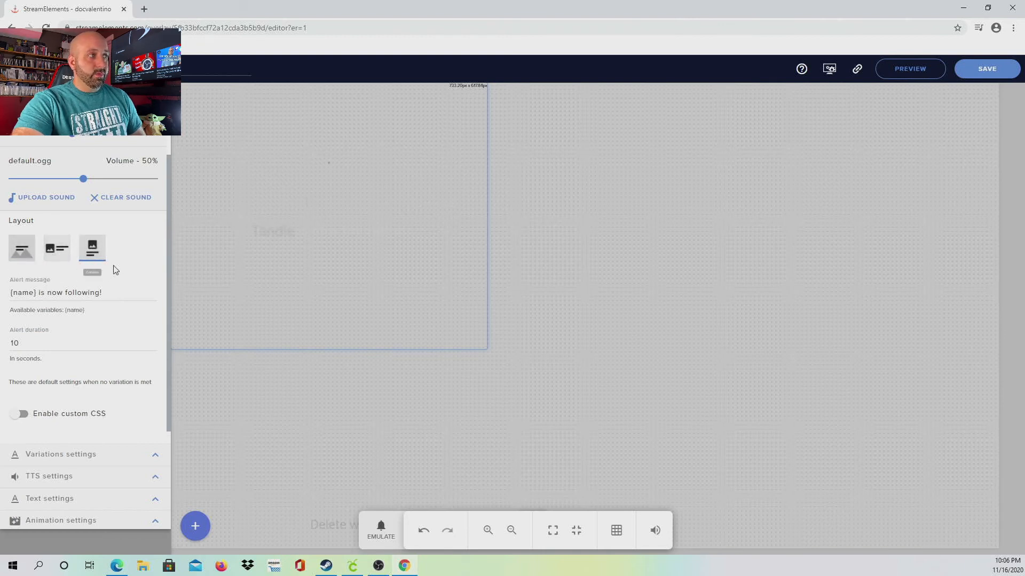
left_click(57, 250)
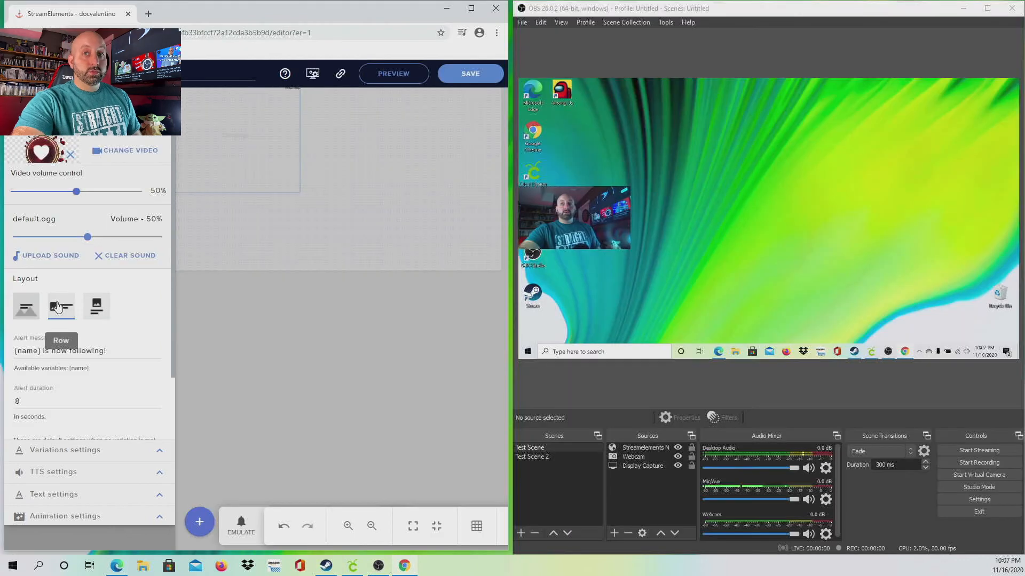
left_click(467, 74)
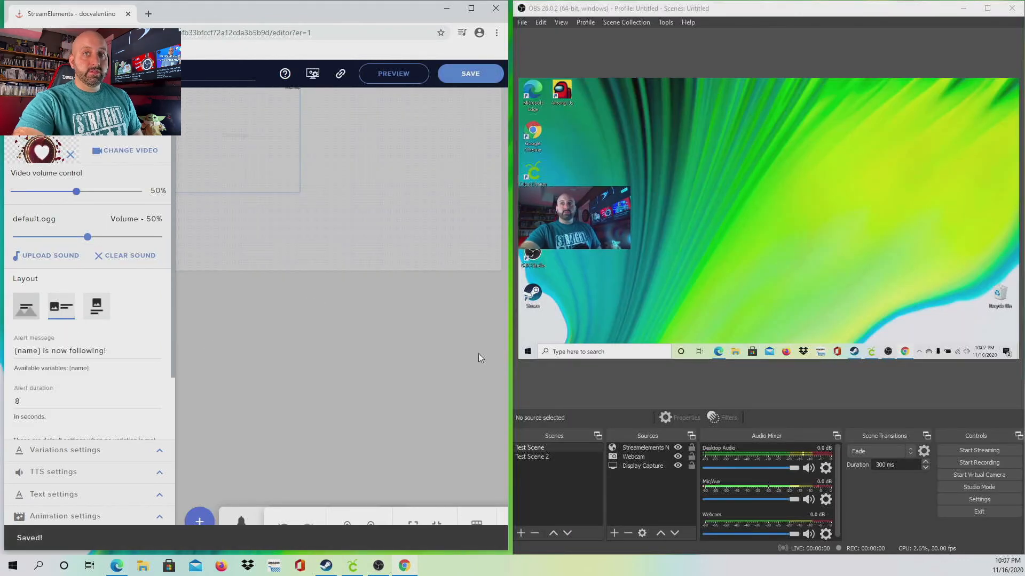
- Emulate a follower event to preview the Row layout in the editor and in OBS
left_click(241, 521)
left_click(262, 334)
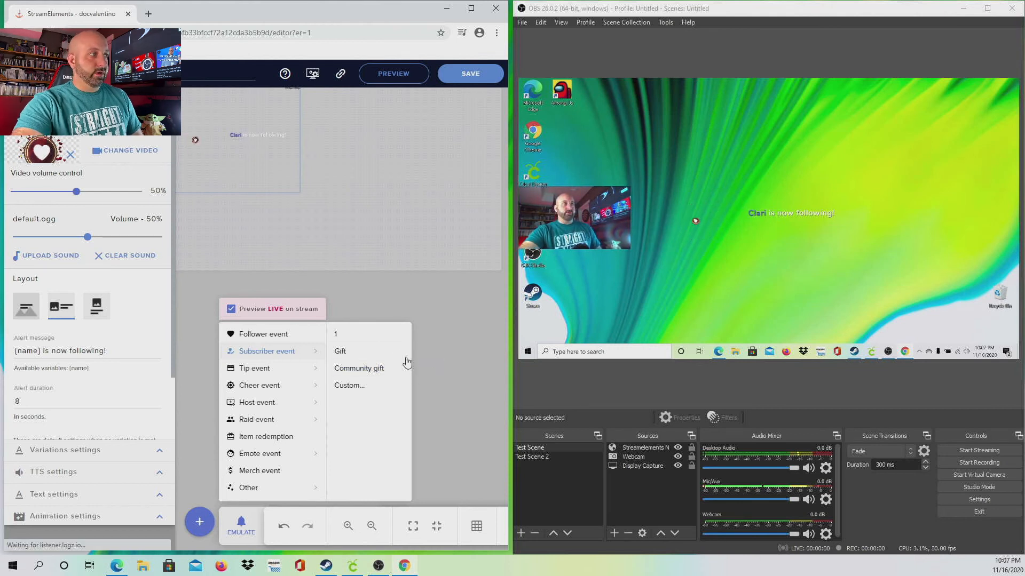
left_click(270, 335)
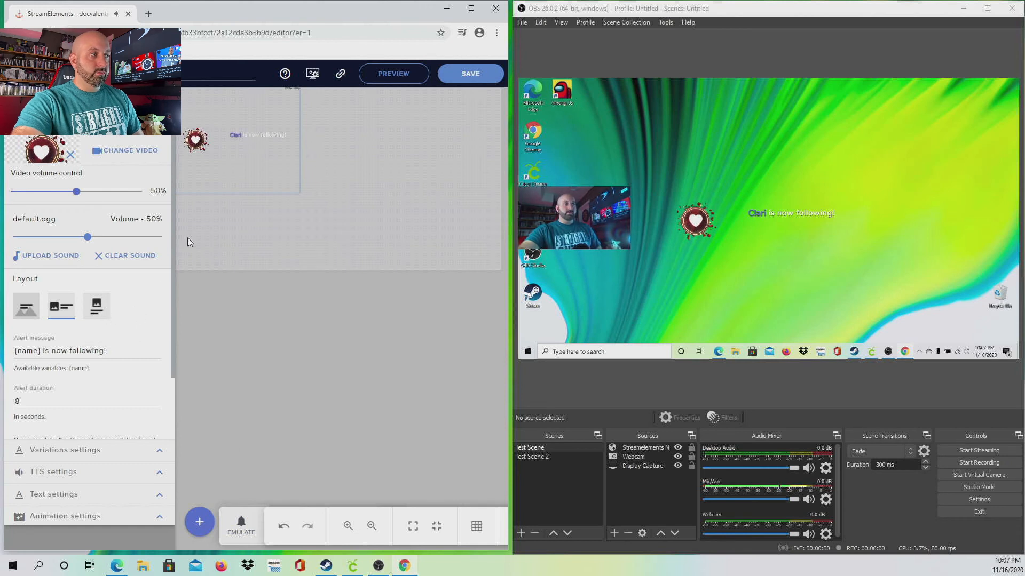
- Set the follower alert's layout to image above text, save the overlay, and open the event emulation choices
left_click(97, 306)
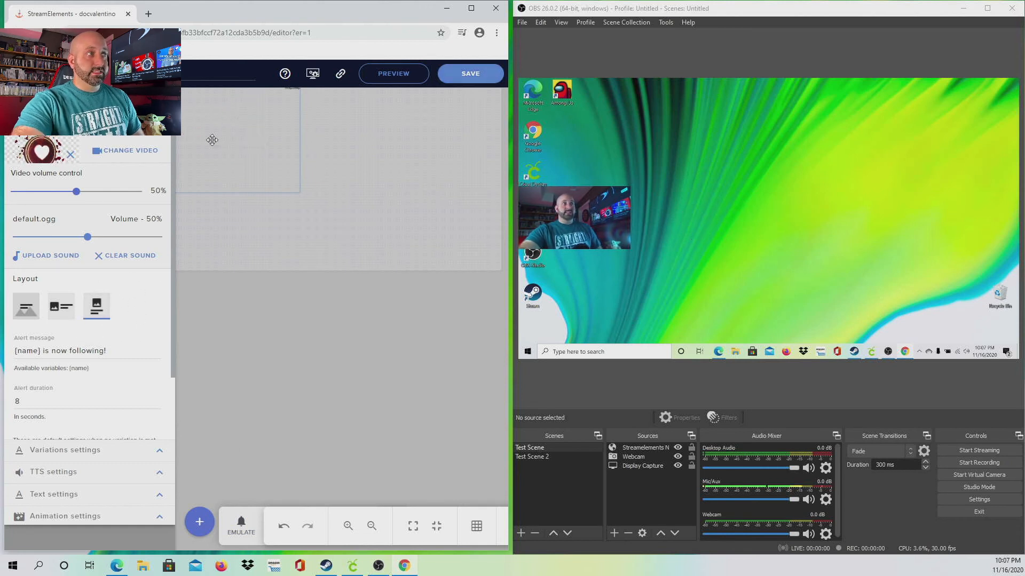
left_click(458, 76)
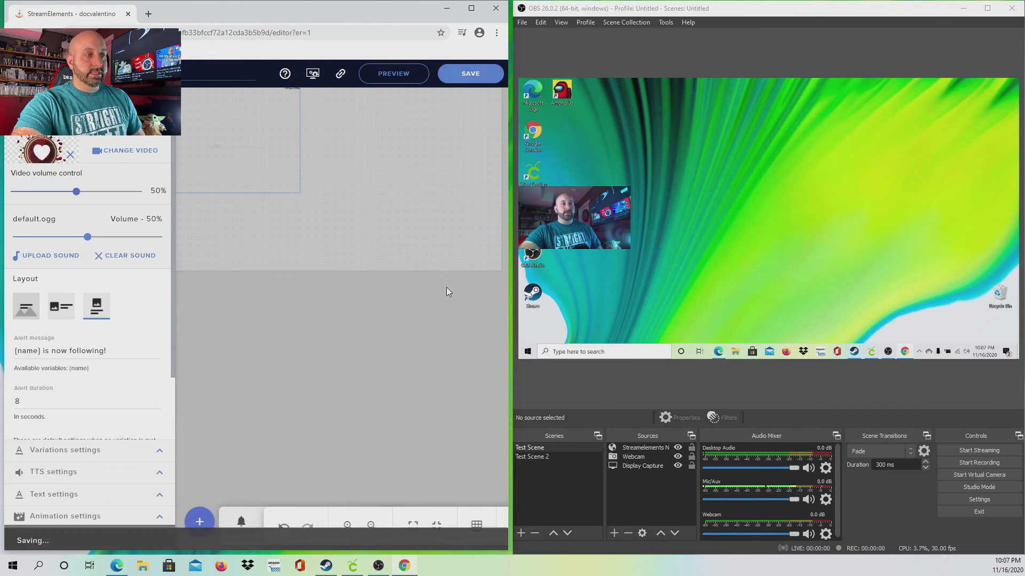
left_click(244, 525)
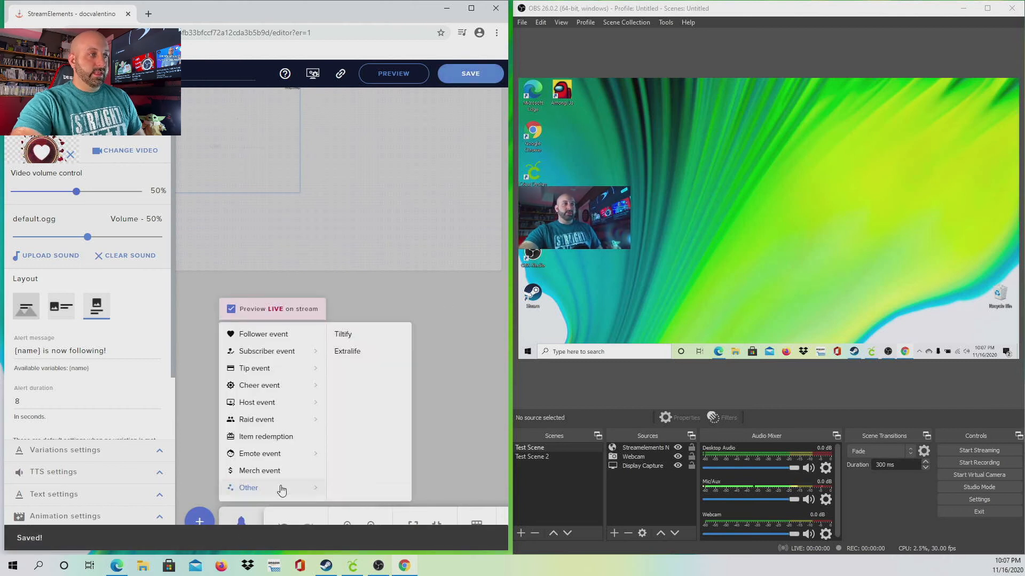